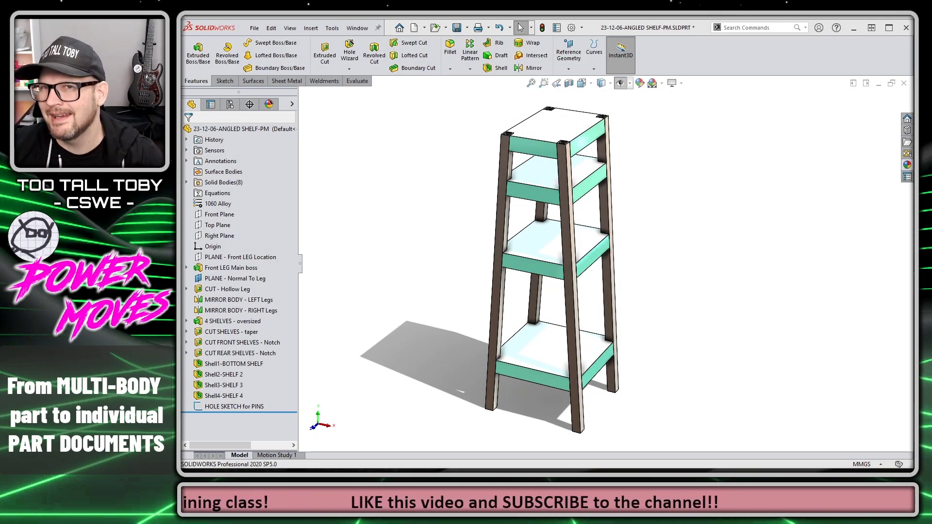
# Explode and collapse the shelf in the configurations view to preview its separate bodies
pyautogui.click(236, 107)
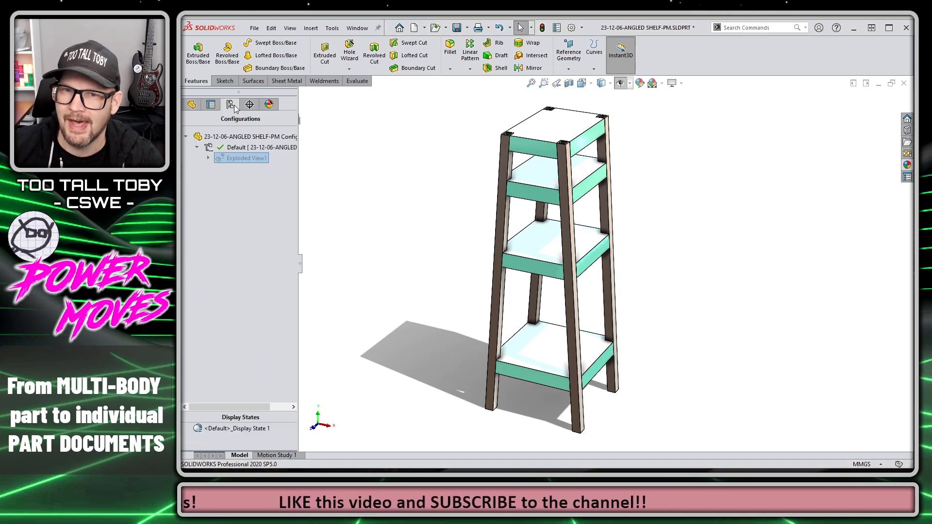
pyautogui.doubleClick(234, 158)
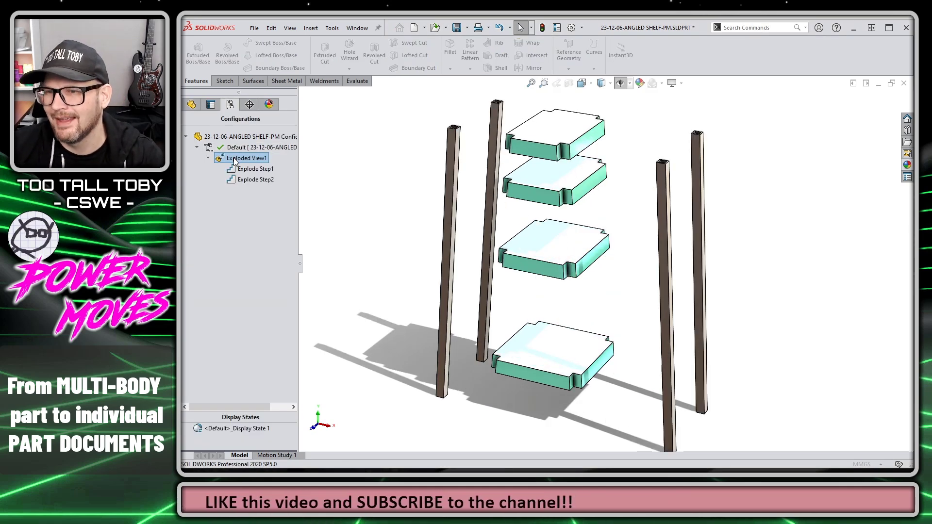
pyautogui.doubleClick(234, 158)
pyautogui.click(191, 105)
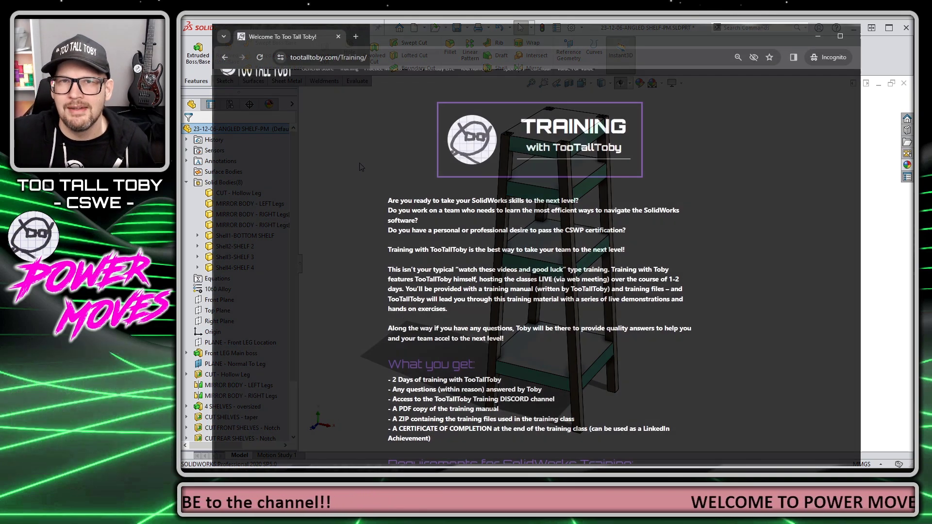
# Orbit to see the shelf from below and select the Shell2-SHELF 2 body
pyautogui.scroll(-5, 539, 272)
pyautogui.scroll(-3, 470, 235)
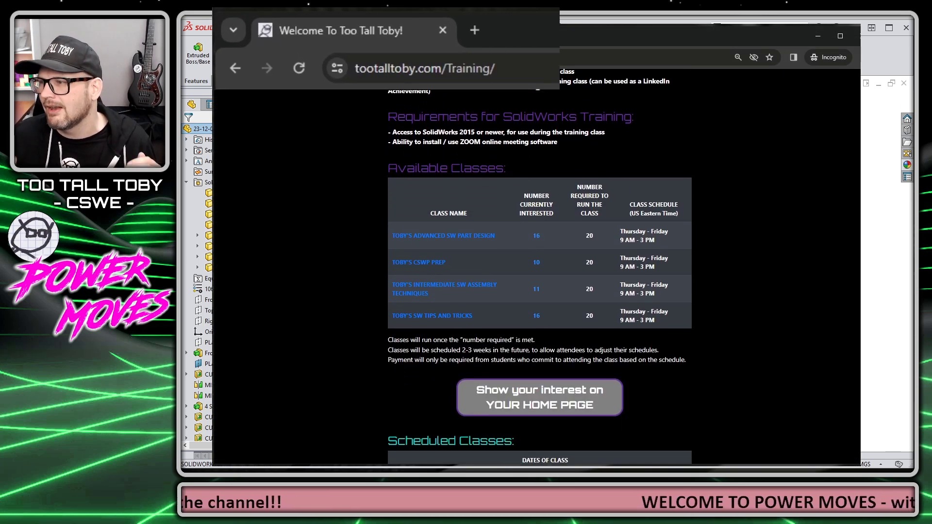
pyautogui.click(470, 234)
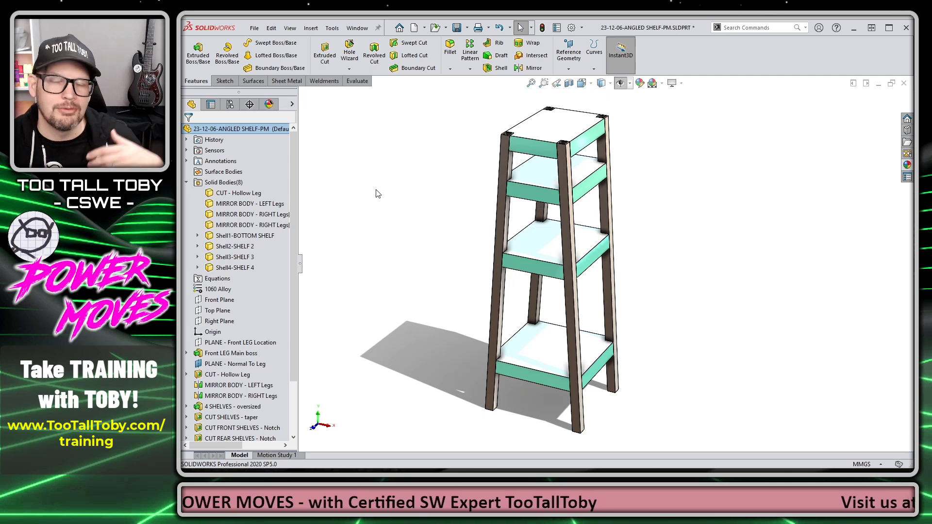
pyautogui.moveTo(438, 342); pyautogui.dragTo(456, 249, button='middle')
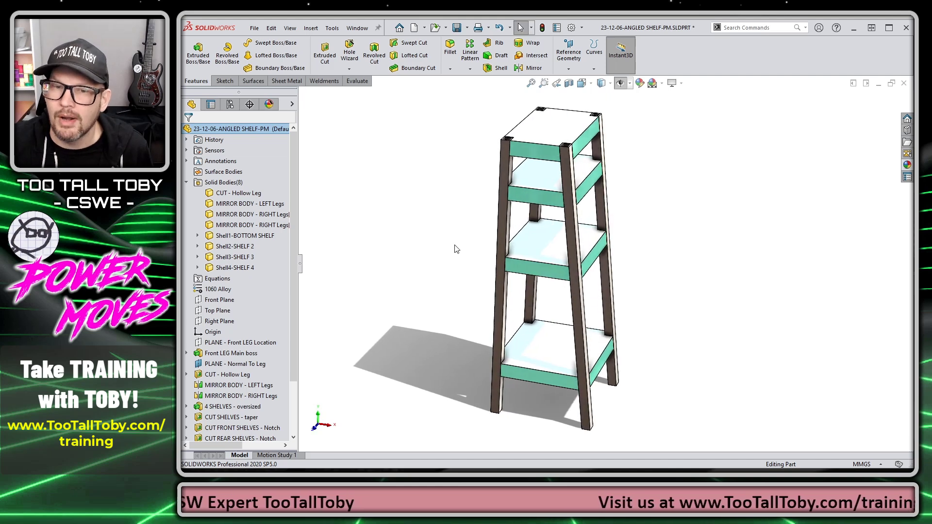
pyautogui.click(249, 249)
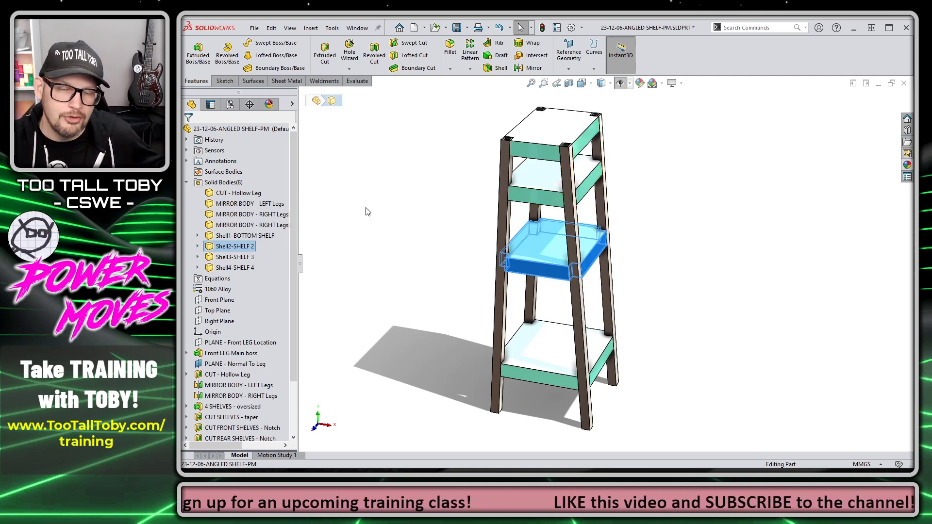
# Expand Solid Bodies(8) and choose Insert into New Part for Shell2-SHELF 2
pyautogui.press('c')
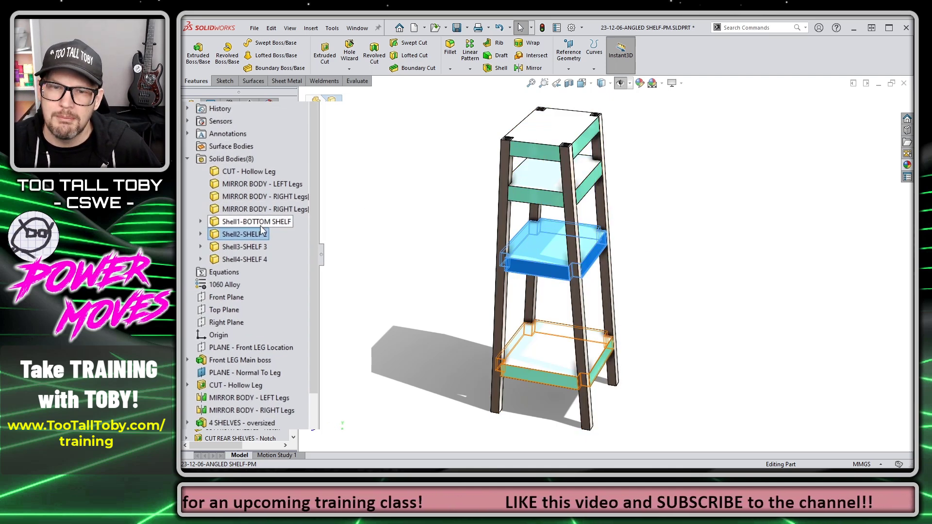
pyautogui.doubleClick(218, 101)
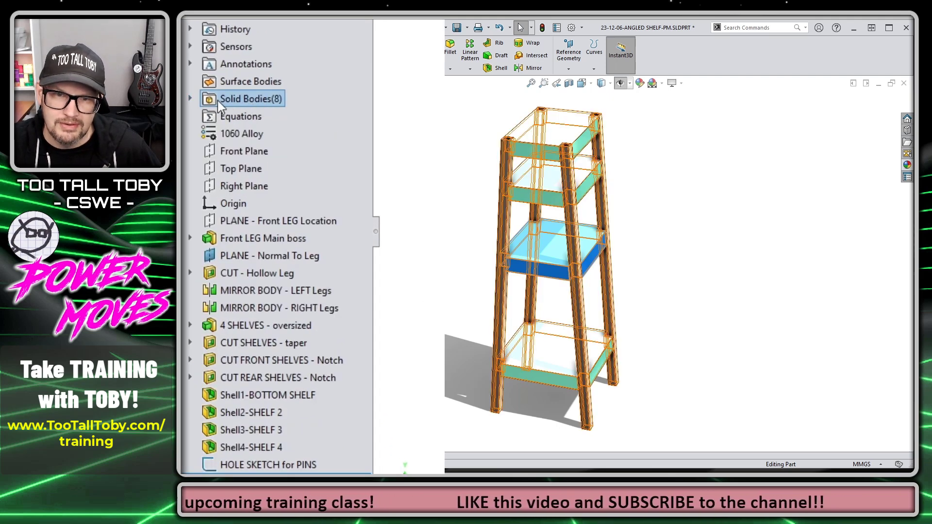
pyautogui.click(191, 99)
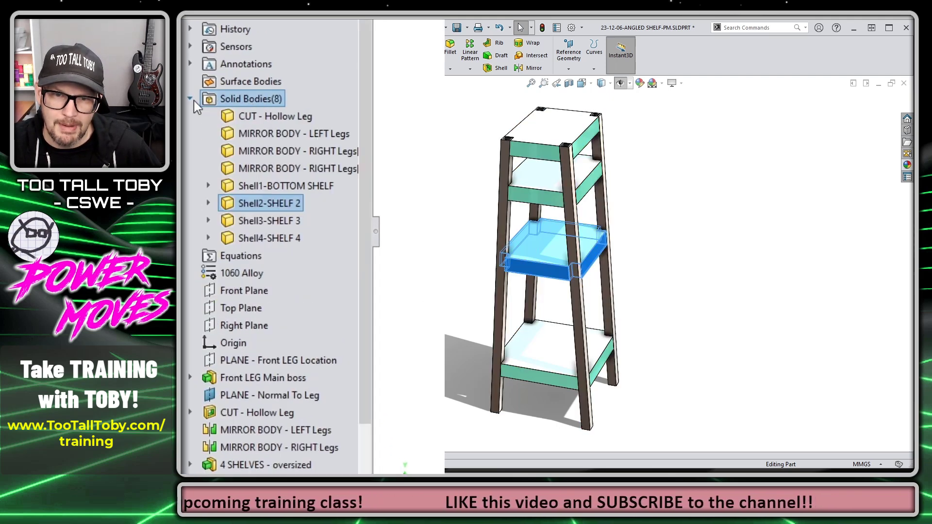
pyautogui.rightClick(281, 203)
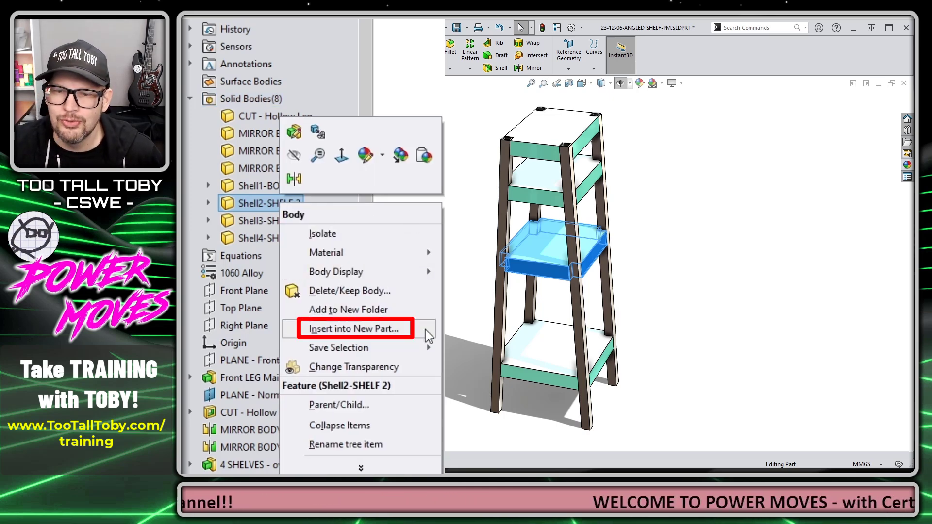
pyautogui.click(426, 335)
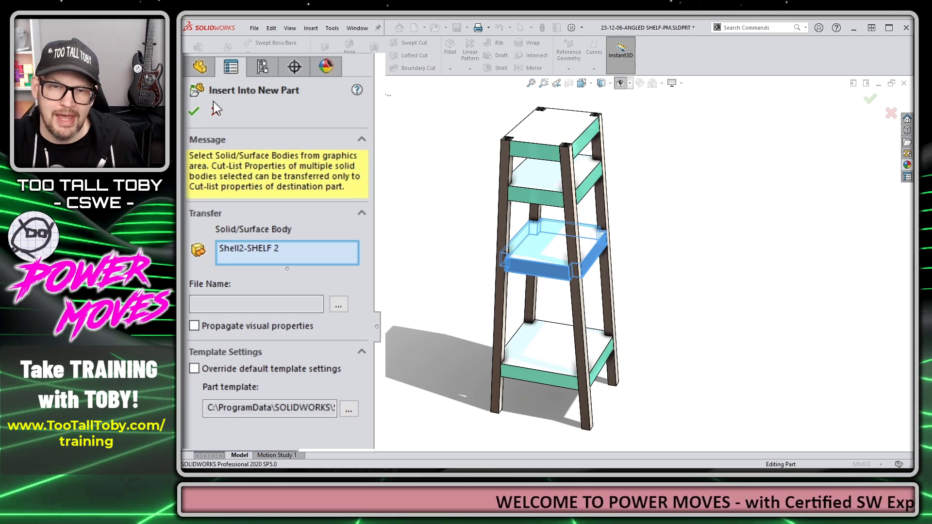
# Confirm Shell2-SHELF 2 as the transferred body and create the derived part
pyautogui.click(281, 246)
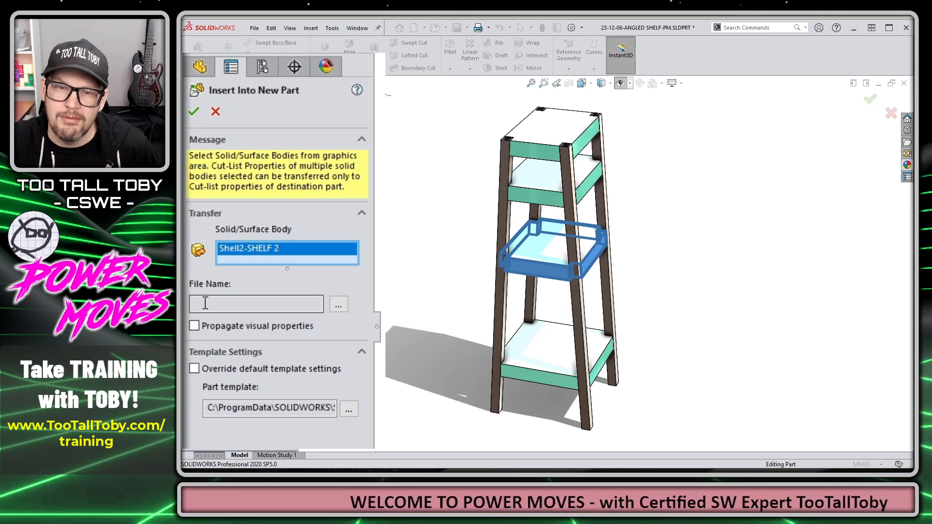
pyautogui.click(221, 300)
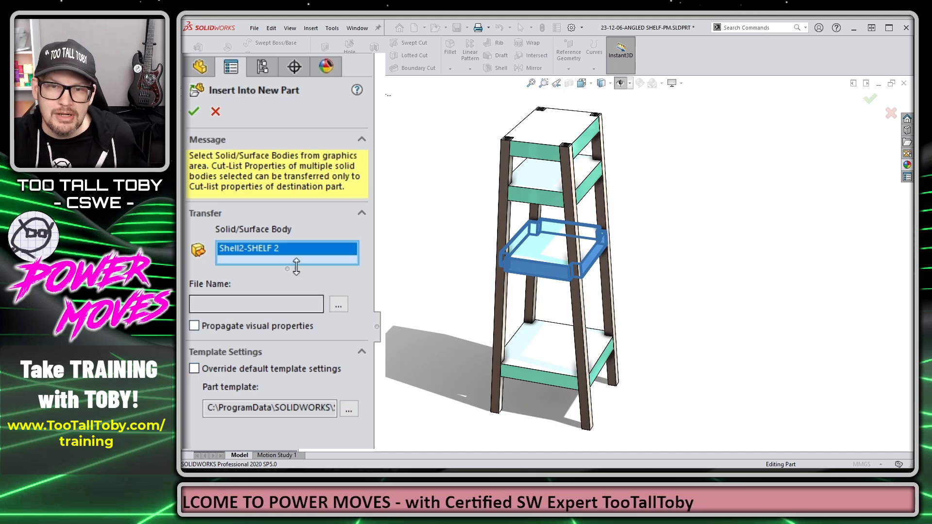
pyautogui.click(193, 111)
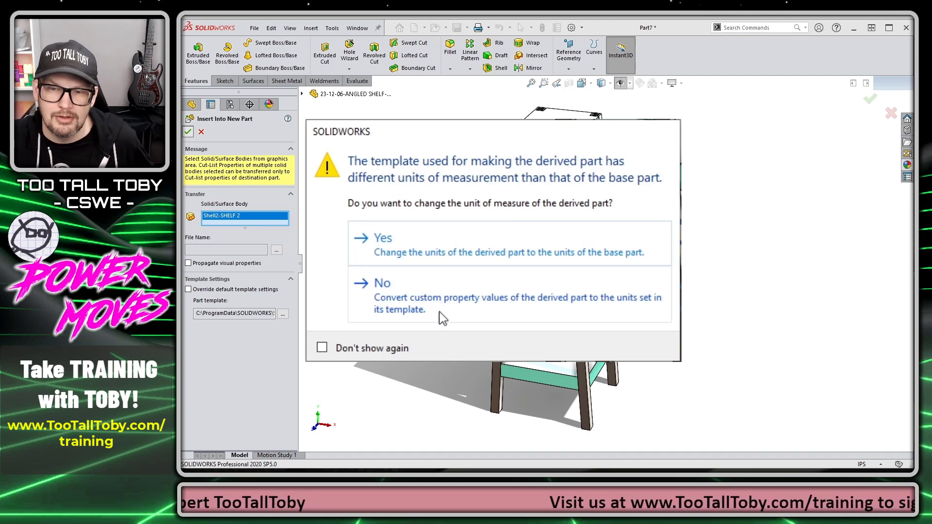
# Accept matching the base part's units and cancel saving the derived part
pyautogui.click(422, 305)
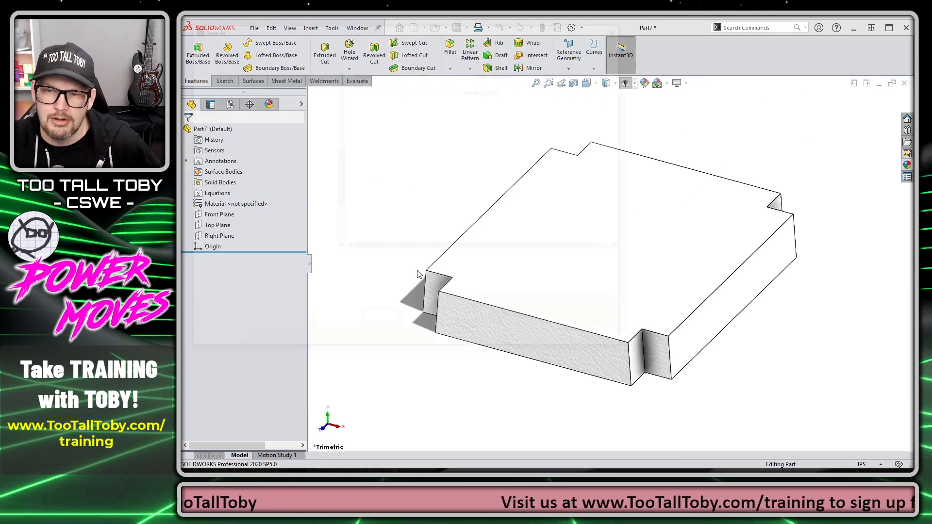
pyautogui.moveTo(330, 32)
pyautogui.mouseDown()
pyautogui.moveTo(434, 82)
pyautogui.moveTo(574, 91)
pyautogui.moveTo(730, 334)
pyautogui.moveTo(857, 375)
pyautogui.moveTo(501, 135)
pyautogui.moveTo(480, 110)
pyautogui.mouseUp()
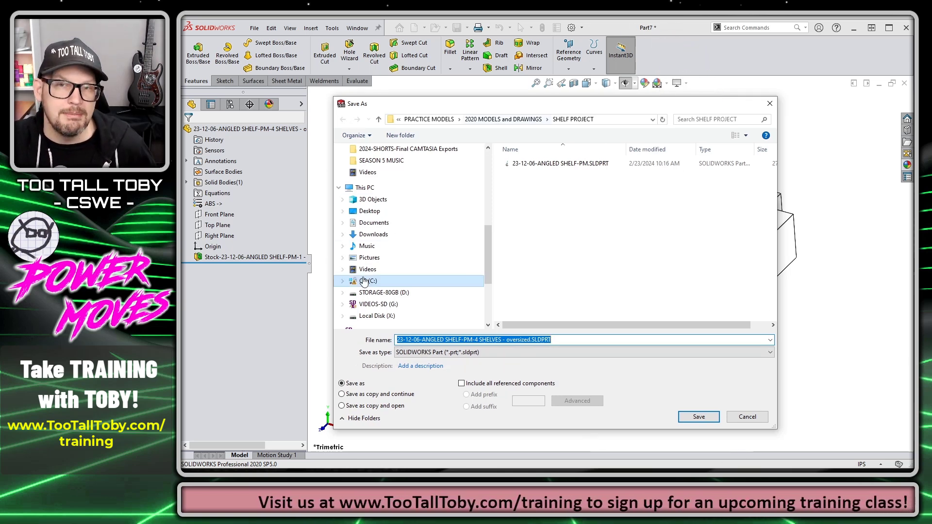
pyautogui.click(746, 416)
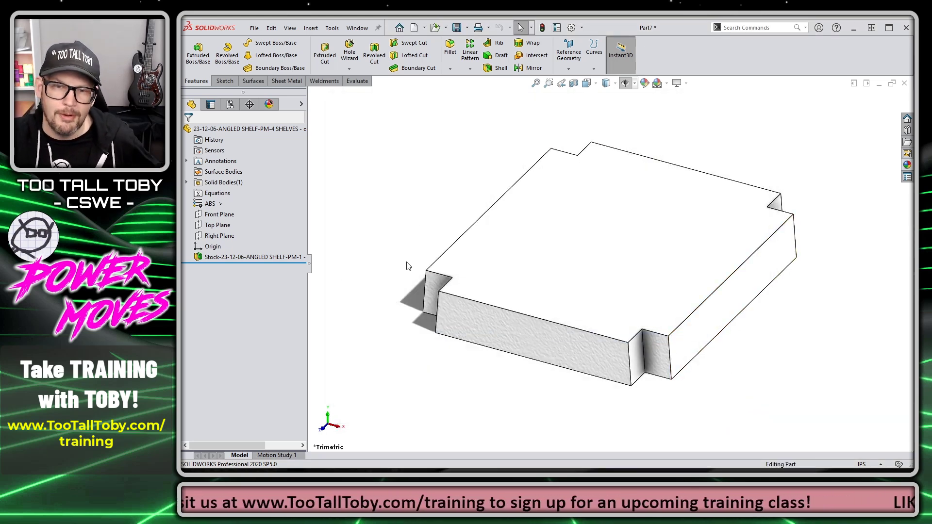
# Widen the feature tree, orbit to the shelf's underside, then close the part unsaved
pyautogui.moveTo(308, 270); pyautogui.dragTo(328, 270)
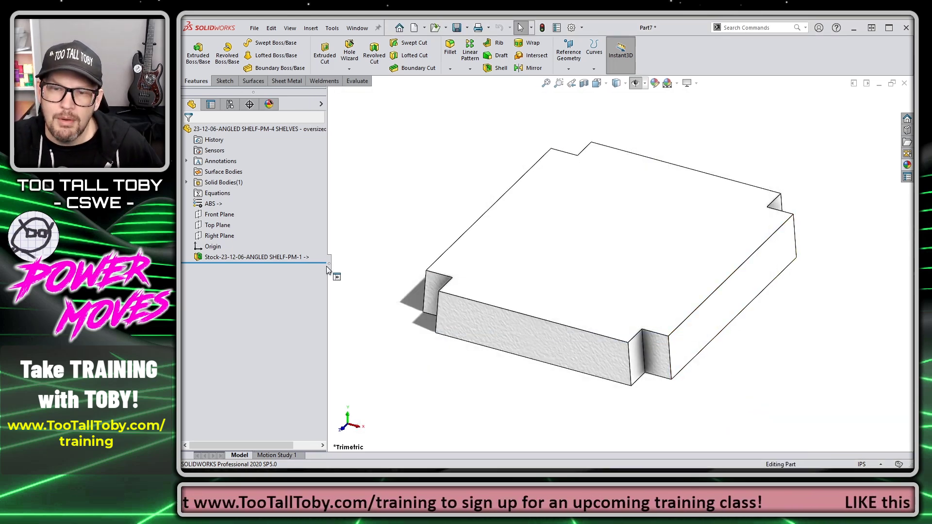
pyautogui.moveTo(523, 391); pyautogui.dragTo(510, 235, button='middle')
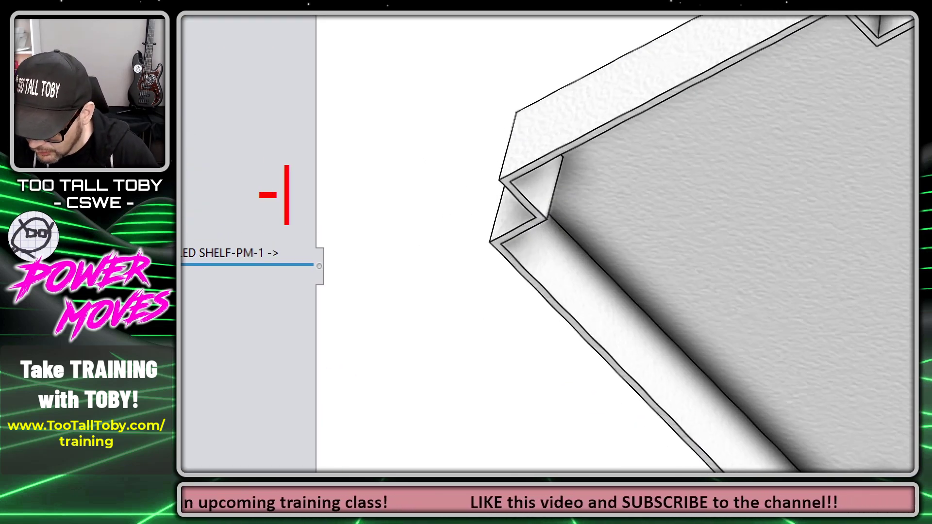
pyautogui.moveTo(287, 237)
pyautogui.mouseDown()
pyautogui.moveTo(257, 243)
pyautogui.moveTo(260, 270)
pyautogui.moveTo(290, 260)
pyautogui.moveTo(294, 241)
pyautogui.moveTo(261, 235)
pyautogui.mouseUp()
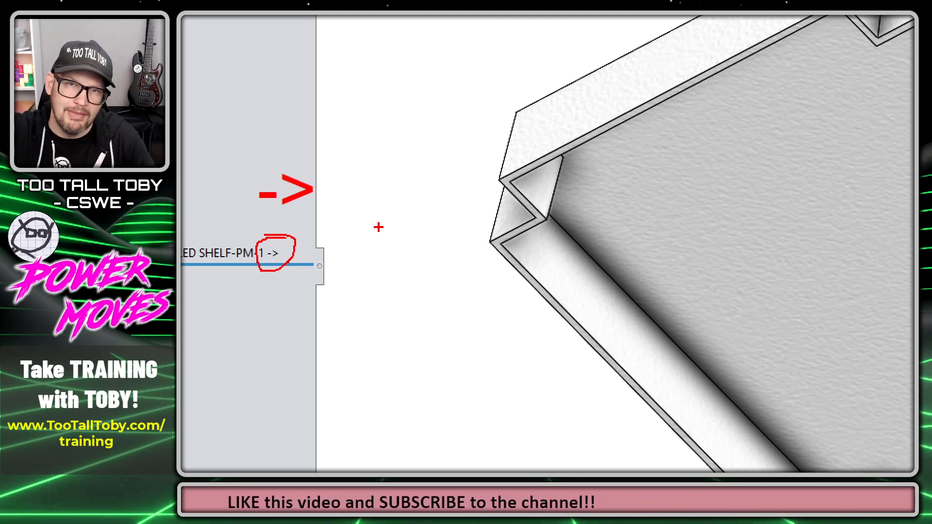
pyautogui.press('Escape')
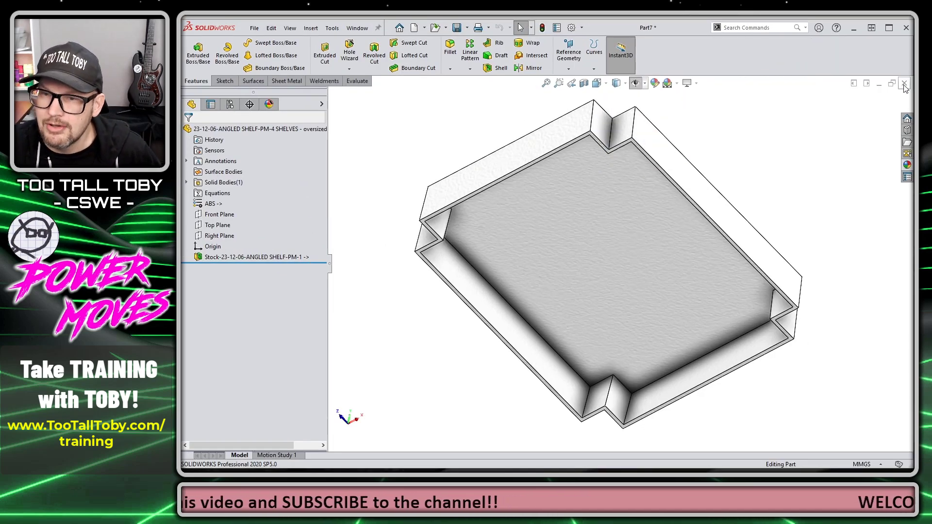
pyautogui.click(904, 83)
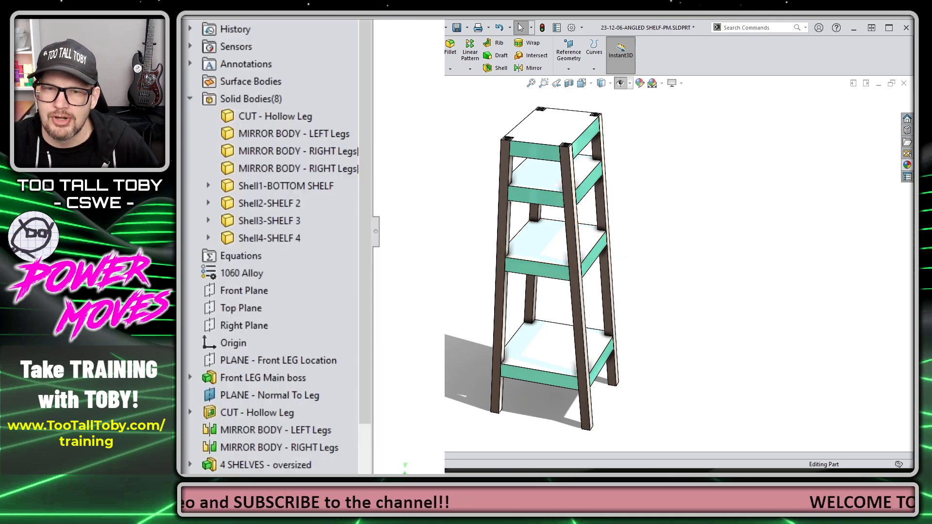
# Start Insert into New Part for Shell2-SHELF 2 with the file named SHELF 2
pyautogui.rightClick(282, 205)
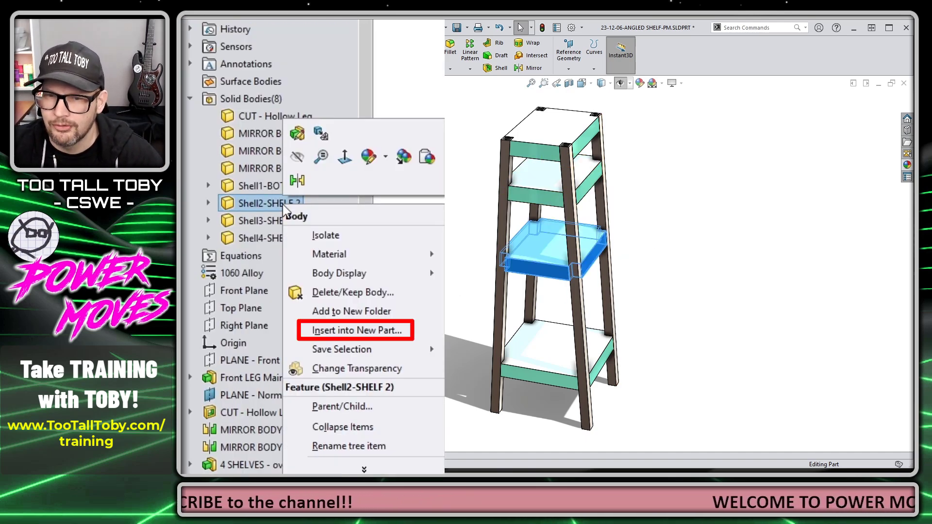
pyautogui.click(357, 330)
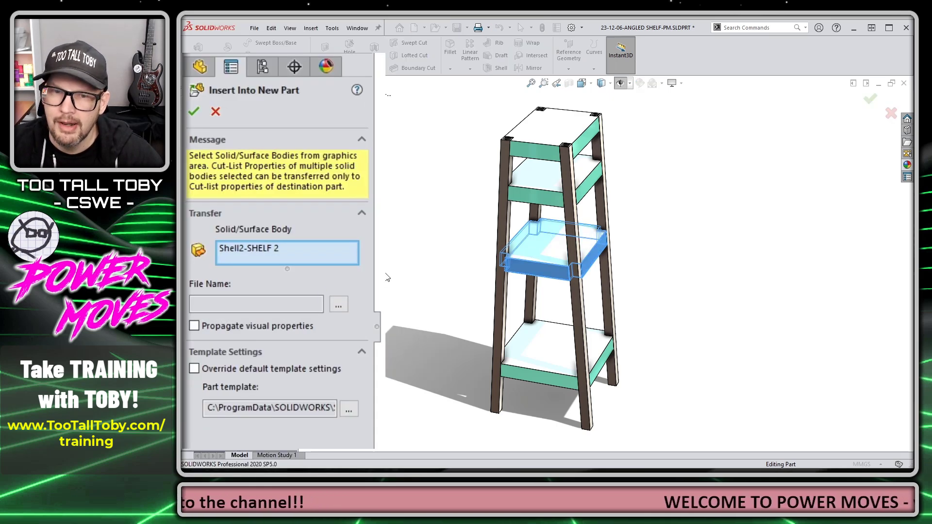
pyautogui.click(343, 306)
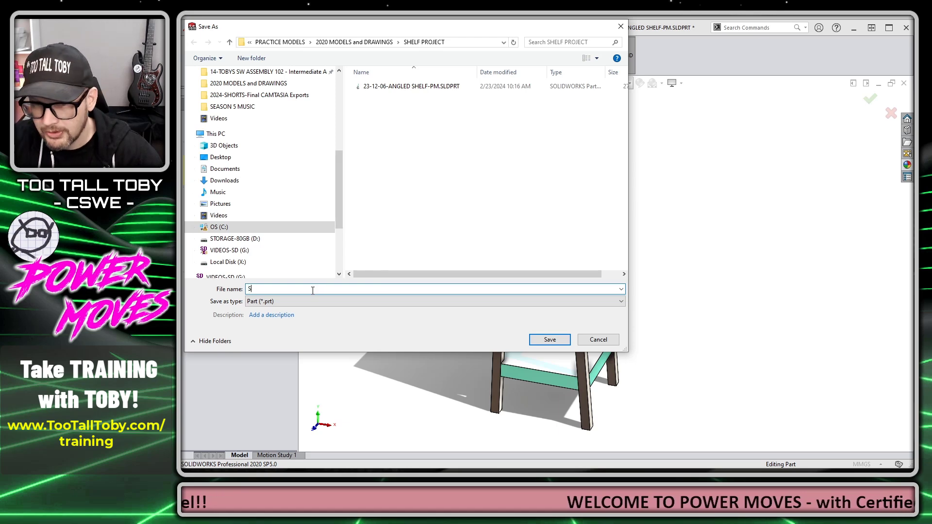
pyautogui.press('Return')
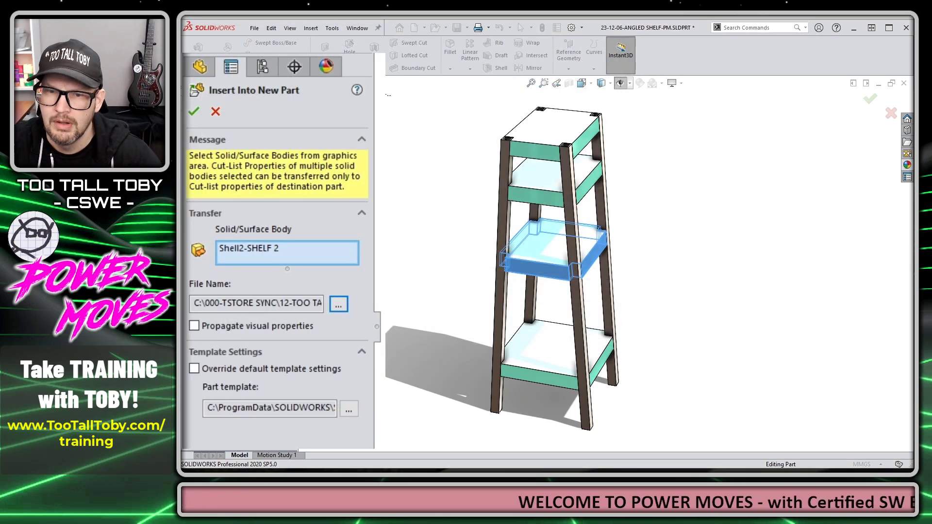
# Propagate visual properties and build SHELF 2 from a TTT-2024 custom part template
pyautogui.click(241, 326)
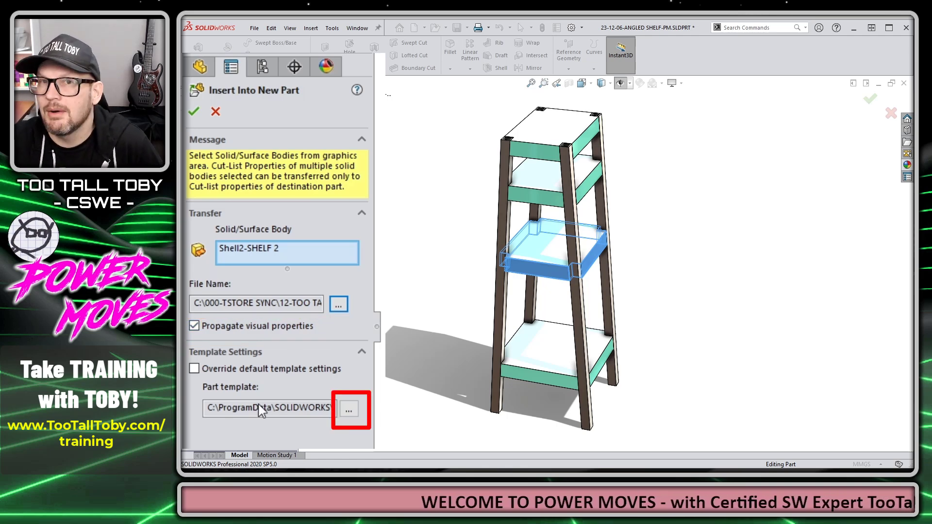
pyautogui.click(270, 368)
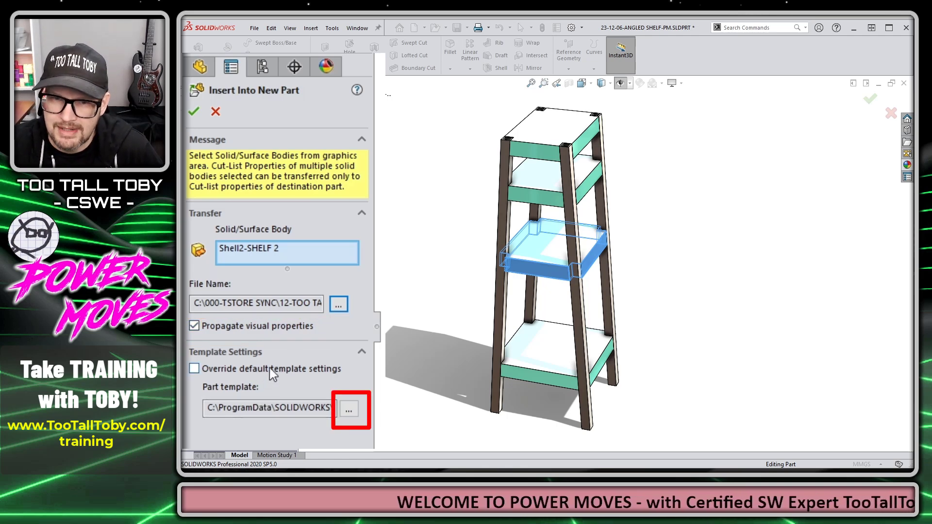
pyautogui.click(348, 411)
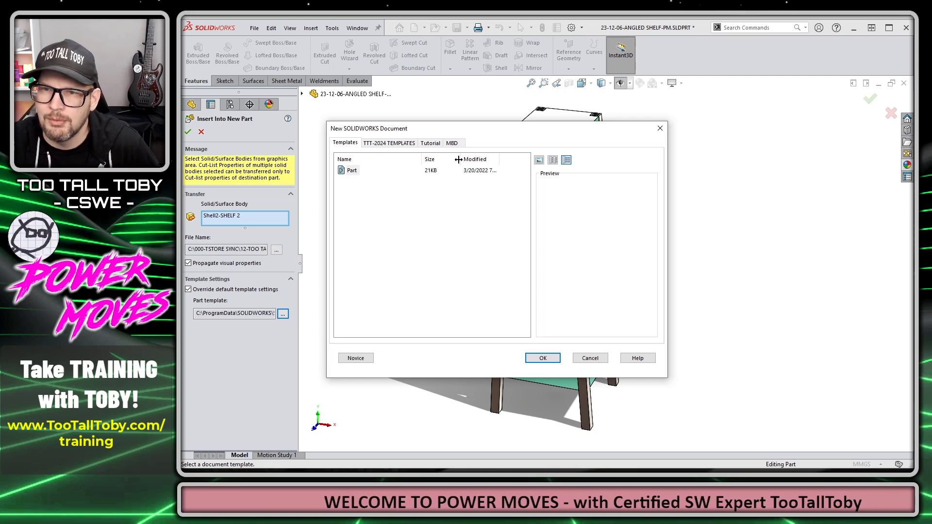
pyautogui.click(397, 144)
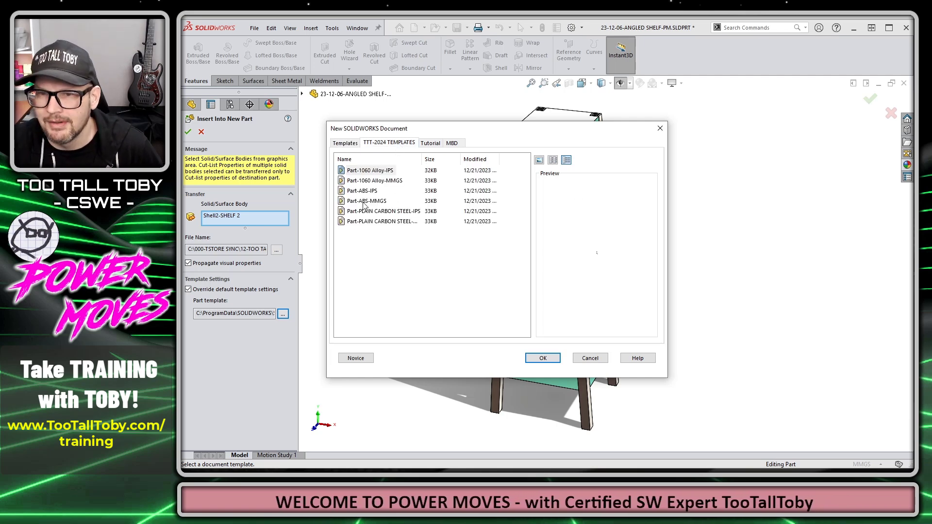
pyautogui.click(543, 358)
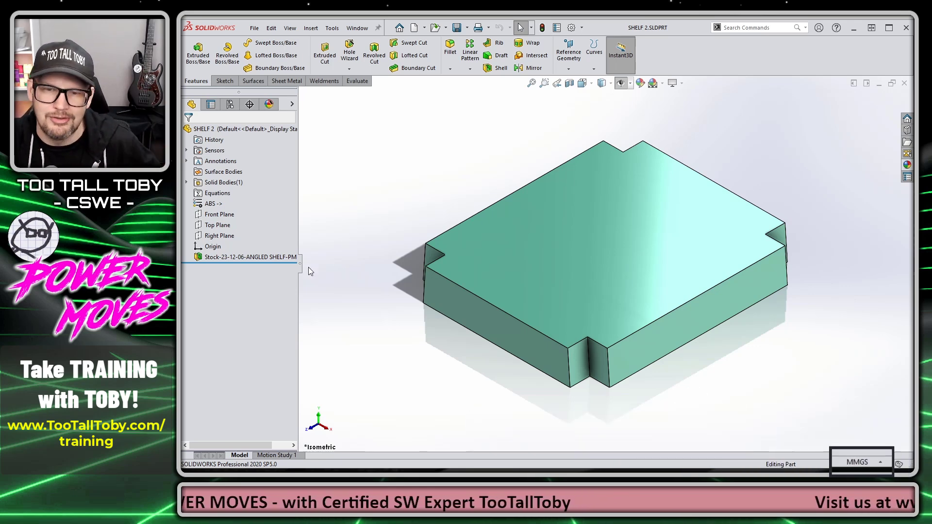
# Widen the SHELF 2 feature tree to read the Stock feature's full name, then orbit the shelf
pyautogui.moveTo(300, 270); pyautogui.dragTo(342, 272)
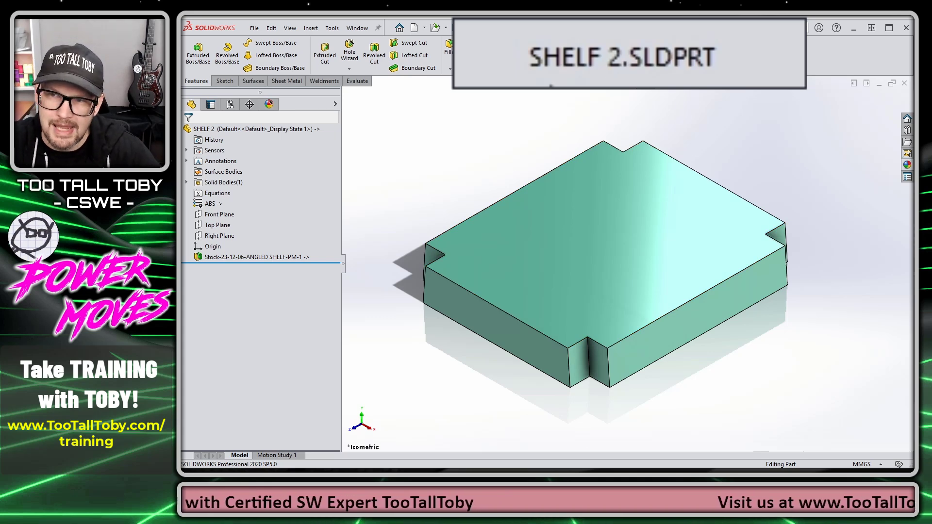
pyautogui.moveTo(466, 369)
pyautogui.mouseDown(button='middle')
pyautogui.moveTo(467, 218)
pyautogui.moveTo(468, 367)
pyautogui.moveTo(482, 274)
pyautogui.moveTo(474, 370)
pyautogui.mouseUp(button='middle')
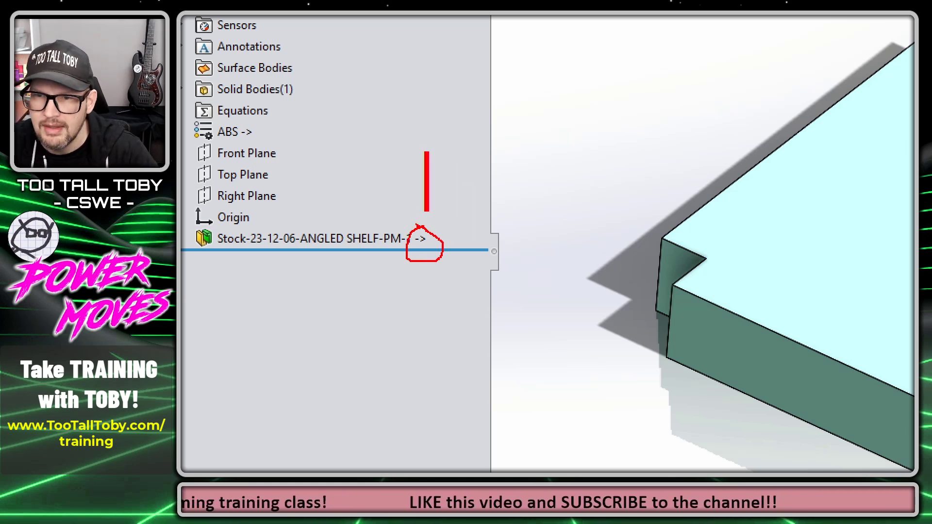
# Search for external references, then switch back to the 23-12-06-ANGLED SHELF-PM master part
pyautogui.write('>')
pyautogui.press('Escape')
pyautogui.write('t')
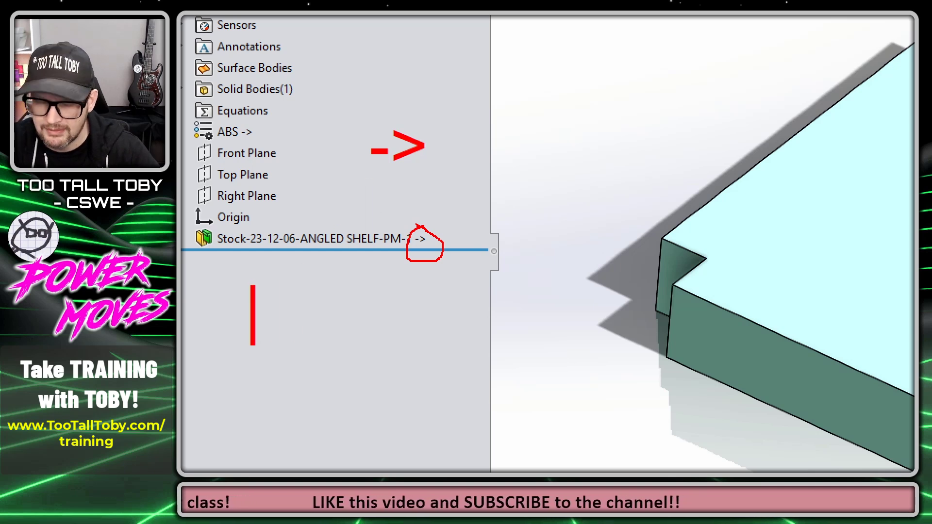
pyautogui.write('EXTERNAL RE')
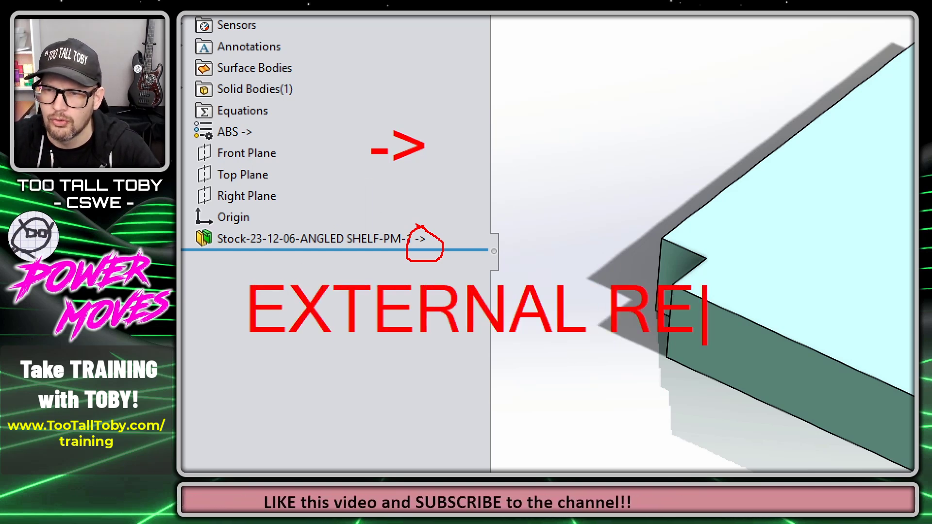
pyautogui.write('FEREN')
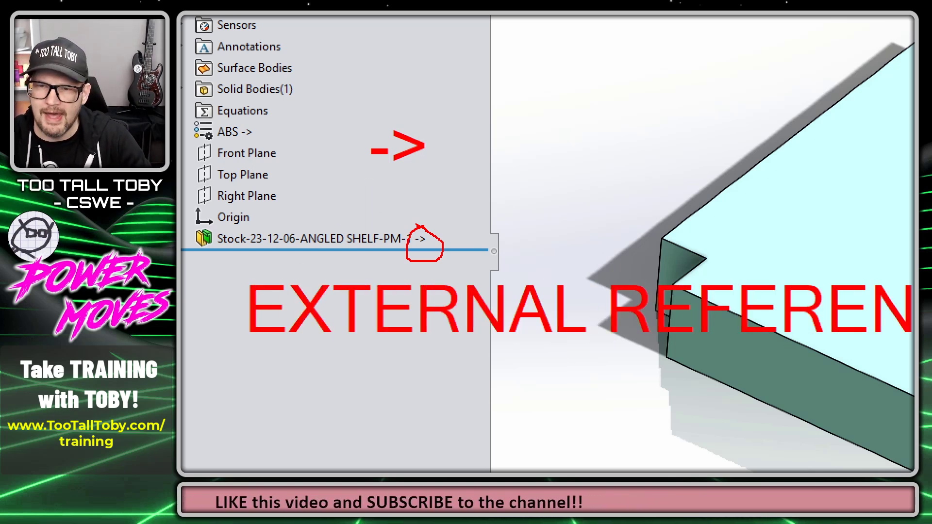
pyautogui.press('Escape')
pyautogui.hotkey('ctrl', 'Tab')
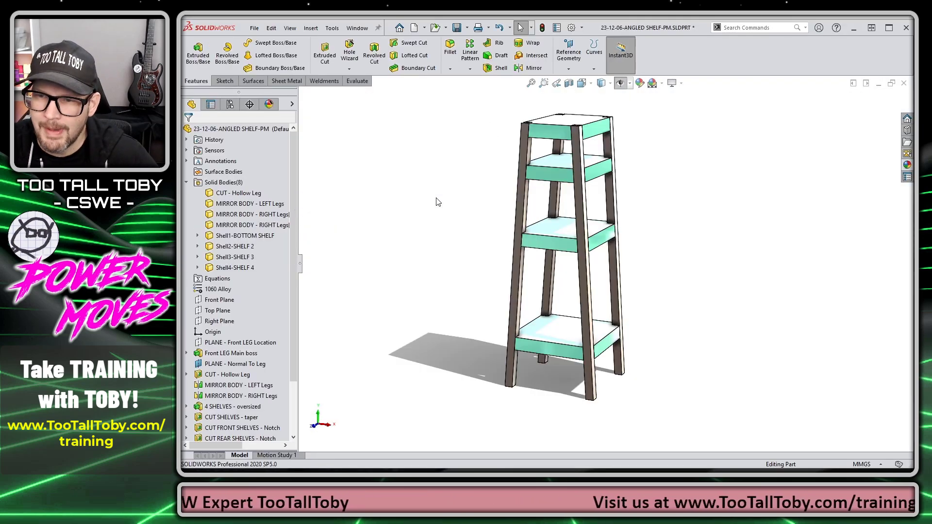
# Cut the HOLE SKETCH for PINS through all in both directions to make pin holes
pyautogui.moveTo(420, 270); pyautogui.dragTo(764, 246, button='middle')
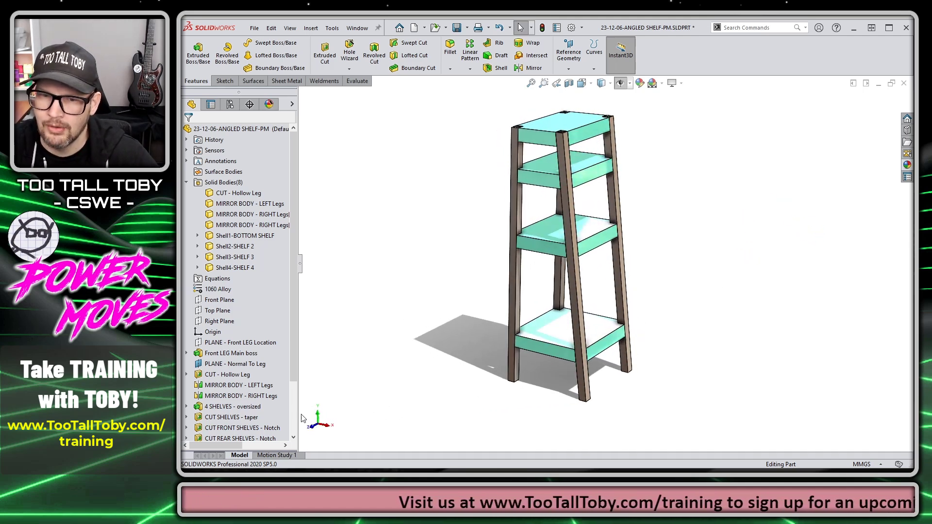
pyautogui.click(552, 229)
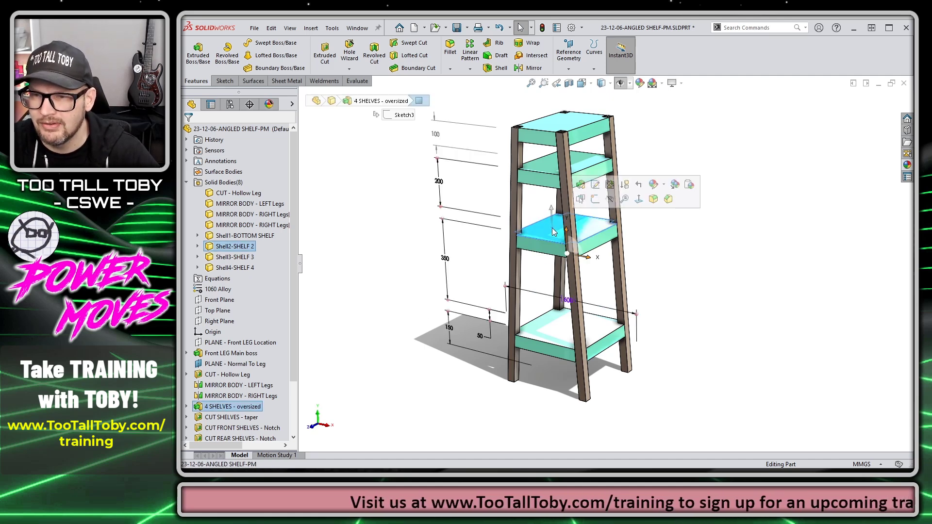
pyautogui.press('Escape')
pyautogui.click(234, 427)
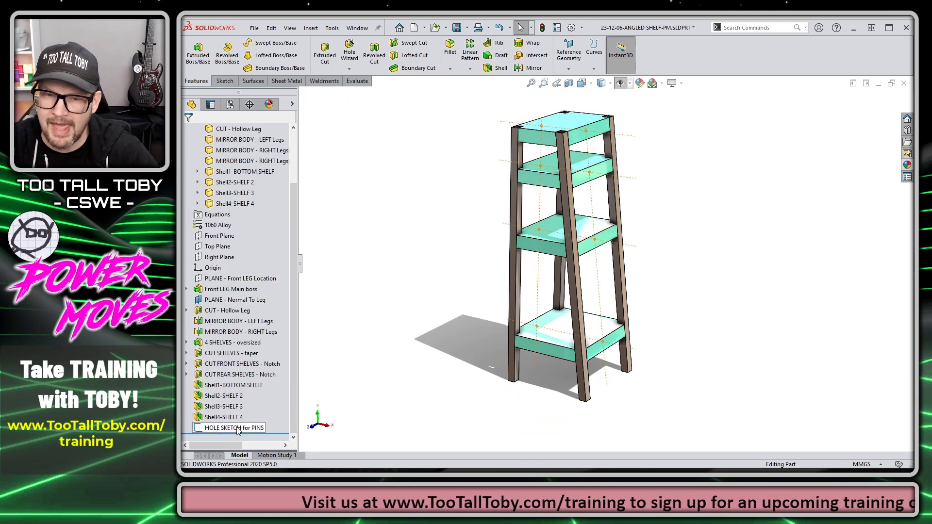
pyautogui.press('s')
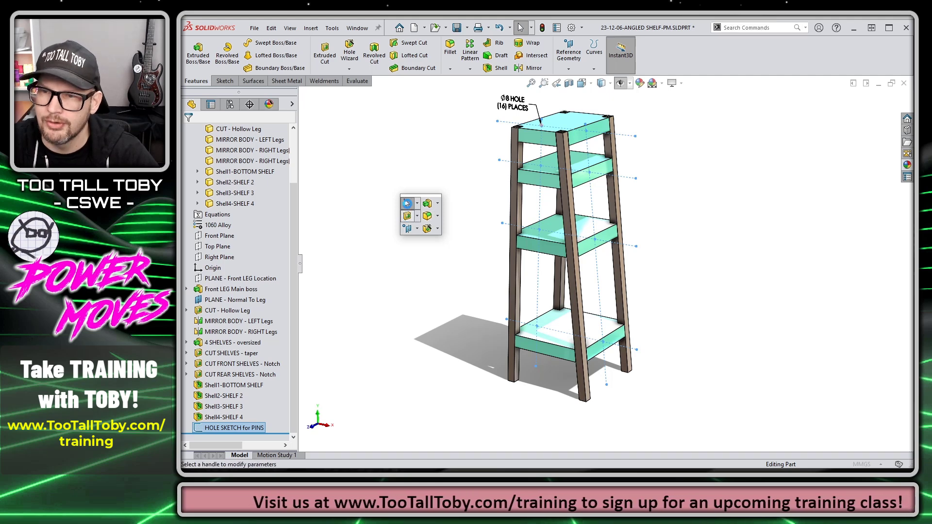
pyautogui.click(407, 216)
pyautogui.rightClick(417, 175)
pyautogui.click(456, 310)
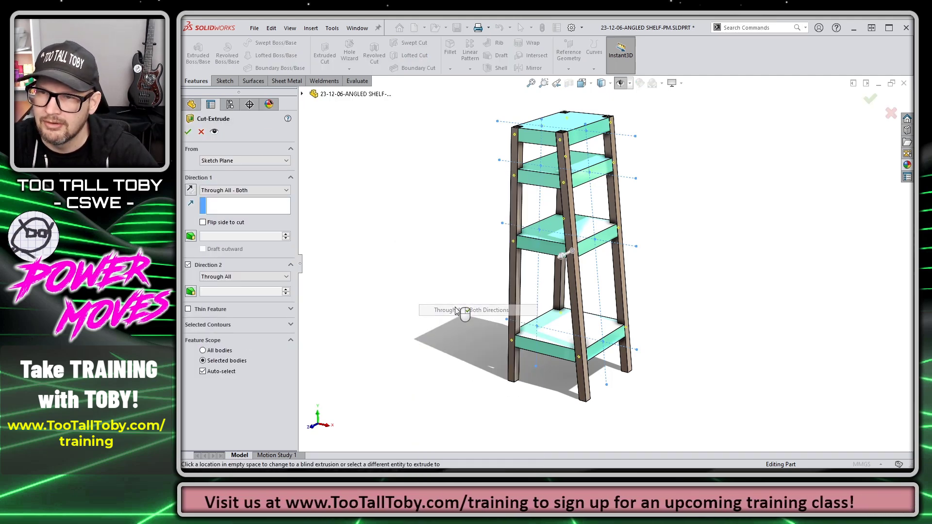
pyautogui.press('Return')
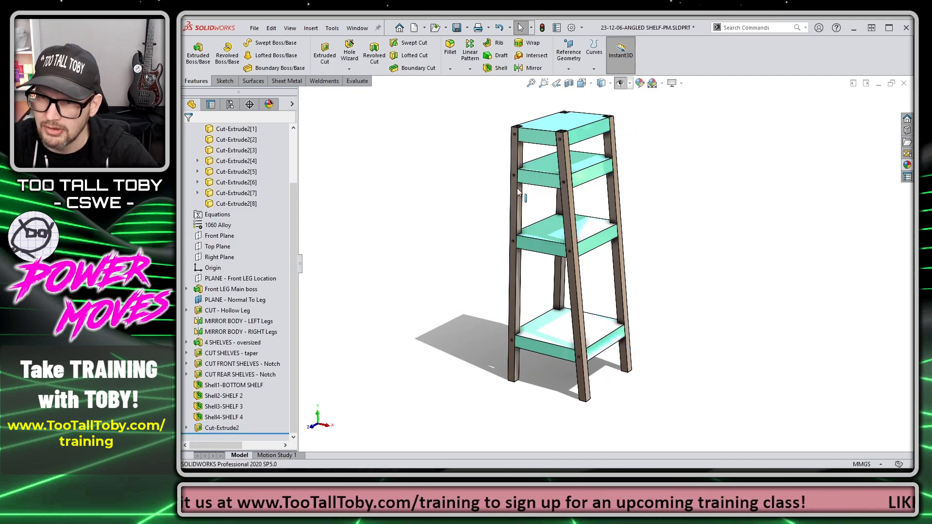
# Inspect the pin holes under the shelves, then switch to the SHELF 2 part
pyautogui.scroll(-5, 511, 192)
pyautogui.scroll(-5, 515, 234)
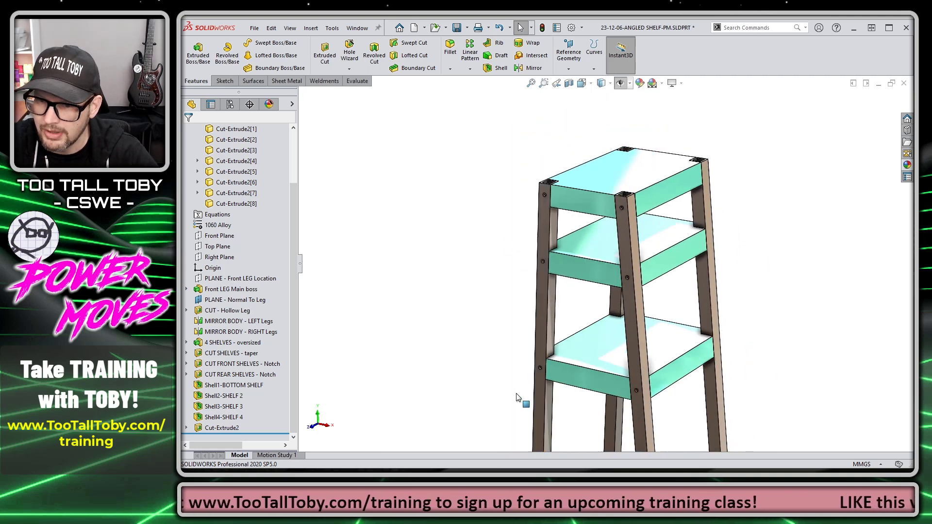
pyautogui.moveTo(592, 325)
pyautogui.mouseDown(button='middle')
pyautogui.moveTo(568, 340)
pyautogui.moveTo(553, 275)
pyautogui.moveTo(489, 267)
pyautogui.moveTo(450, 210)
pyautogui.moveTo(566, 297)
pyautogui.moveTo(714, 312)
pyautogui.moveTo(717, 327)
pyautogui.moveTo(730, 303)
pyautogui.mouseUp(button='middle')
pyautogui.scroll(5, 567, 296)
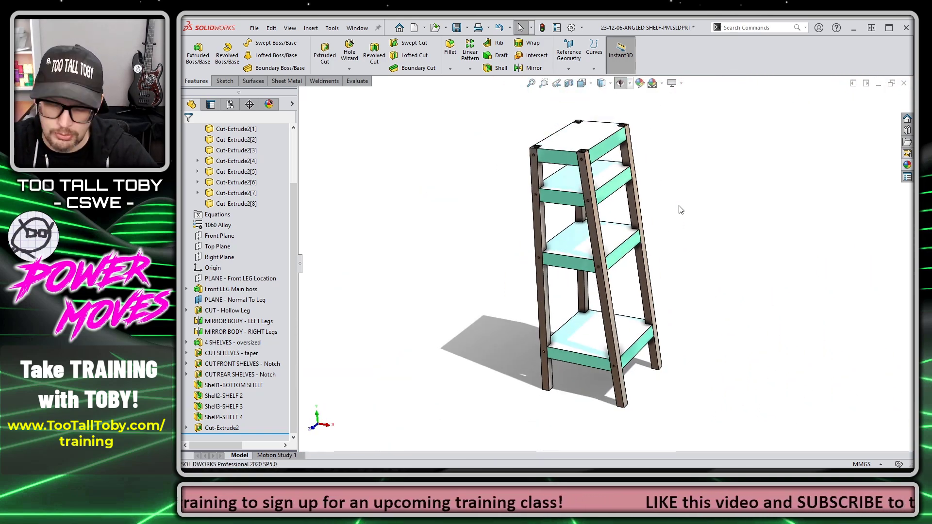
pyautogui.hotkey('ctrl', 'Tab')
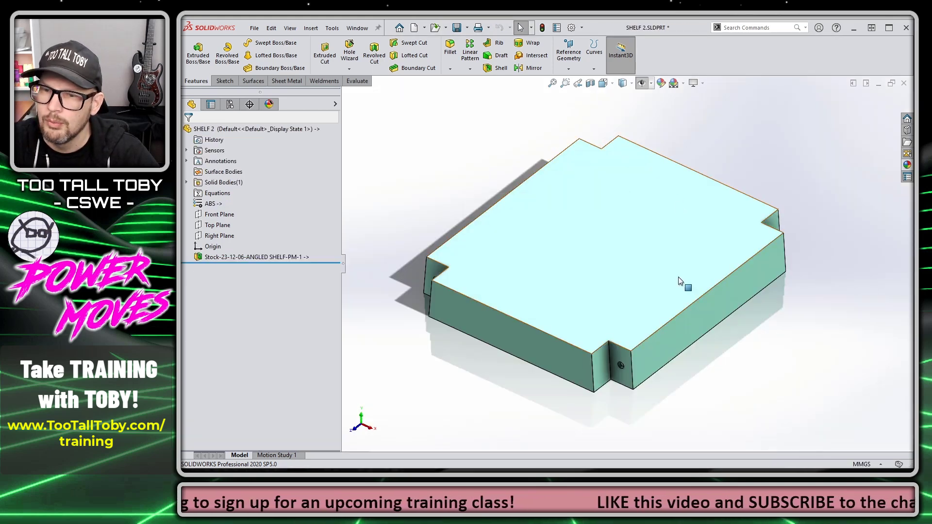
# Sketch a Ø125 circle at the centre of the shelf's top face
pyautogui.moveTo(611, 402)
pyautogui.mouseDown(button='middle')
pyautogui.moveTo(576, 333)
pyautogui.moveTo(519, 281)
pyautogui.moveTo(467, 262)
pyautogui.moveTo(585, 363)
pyautogui.moveTo(625, 378)
pyautogui.moveTo(618, 411)
pyautogui.mouseUp(button='middle')
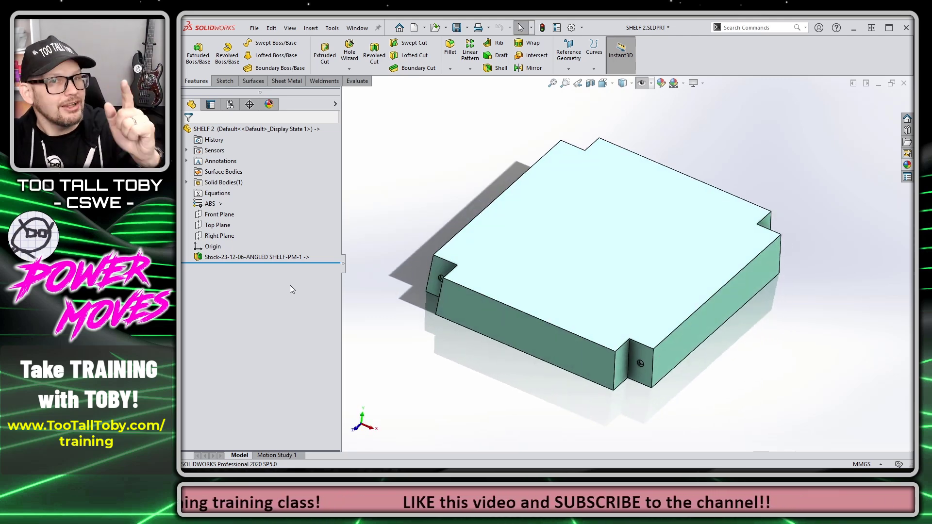
pyautogui.click(575, 231)
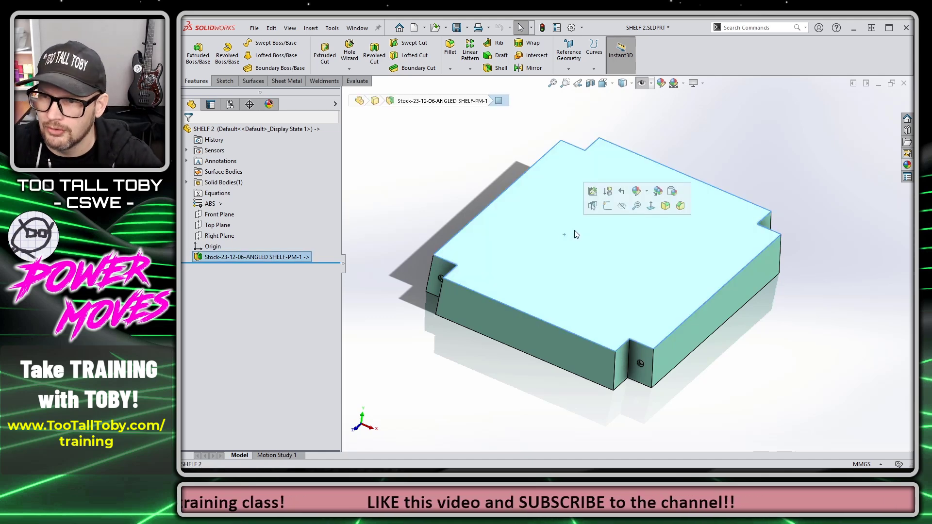
pyautogui.click(607, 206)
pyautogui.press('s')
pyautogui.click(612, 247)
pyautogui.click(609, 245)
pyautogui.write('125')
pyautogui.press('Return')
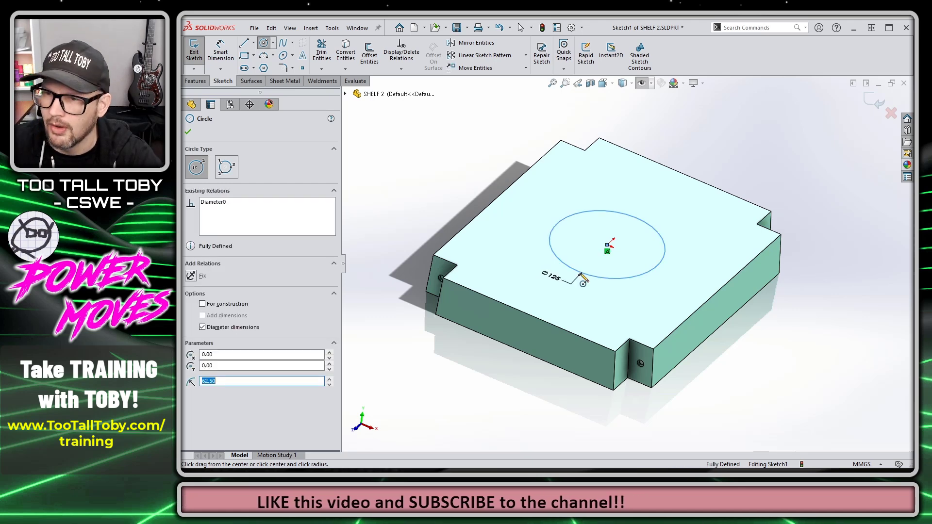
# Extrude-cut the circle Through All, inspect the hole, and return to the master part
pyautogui.press('s')
pyautogui.click(631, 321)
pyautogui.rightClick(639, 308)
pyautogui.click(670, 300)
pyautogui.rightClick(670, 301)
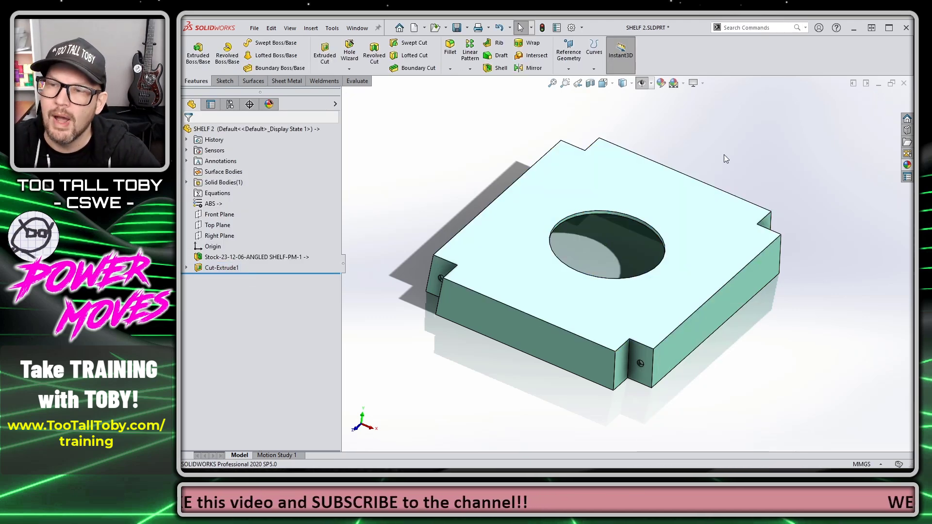
pyautogui.moveTo(724, 153); pyautogui.dragTo(699, 282, button='middle')
pyautogui.hotkey('ctrl', 'Tab')
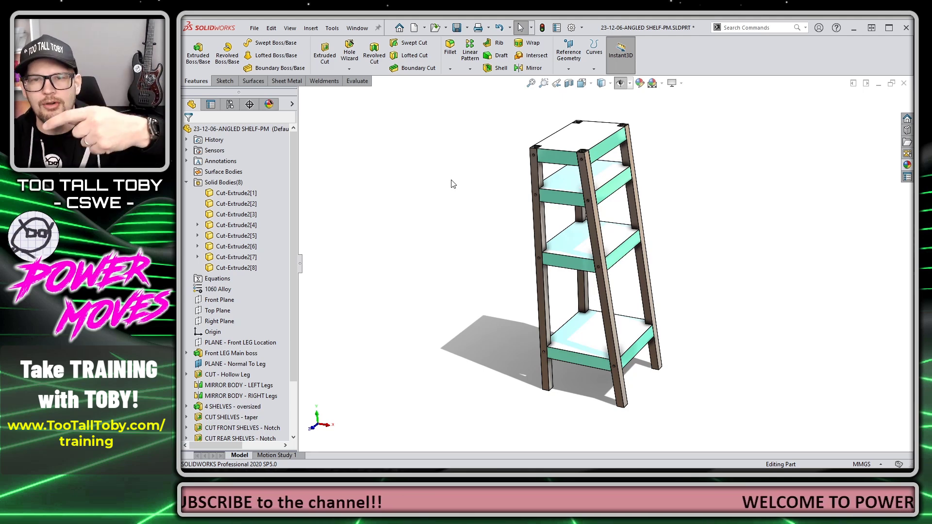
pyautogui.hotkey('ctrl', 'Tab')
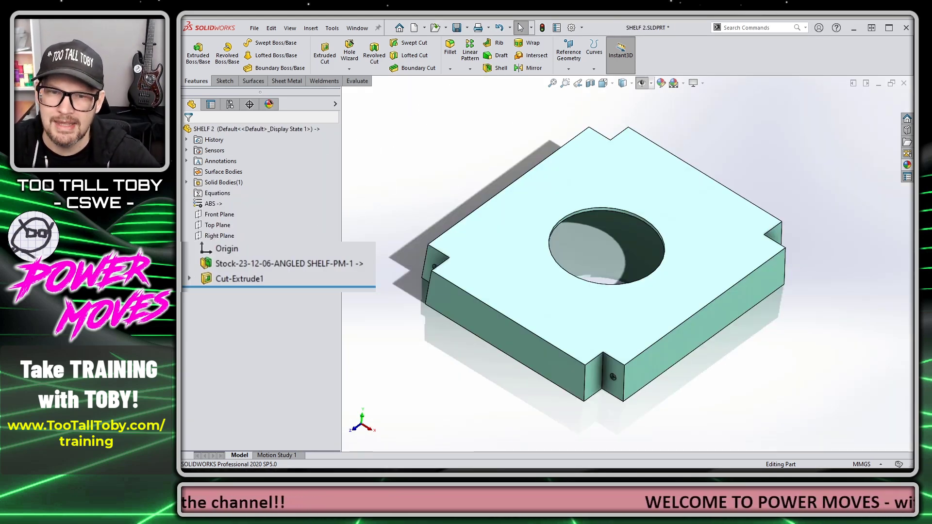
pyautogui.click(284, 263)
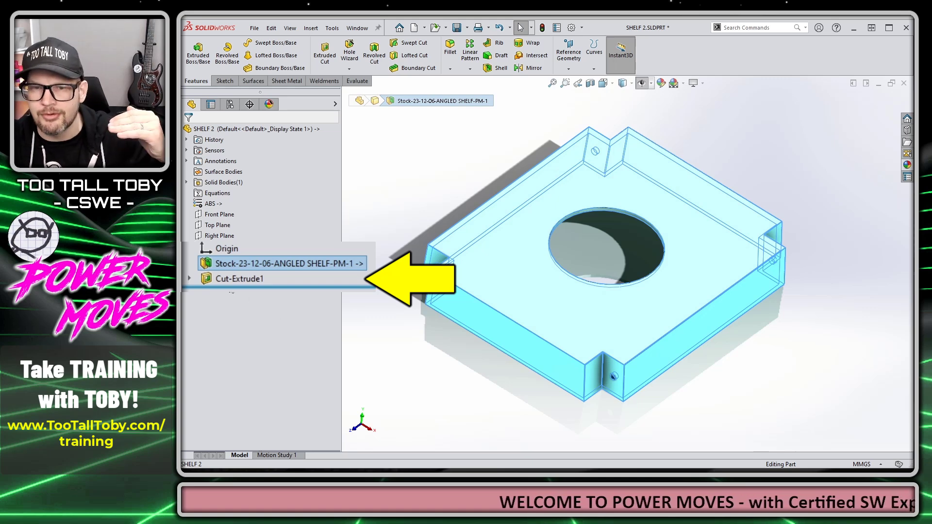
pyautogui.click(239, 279)
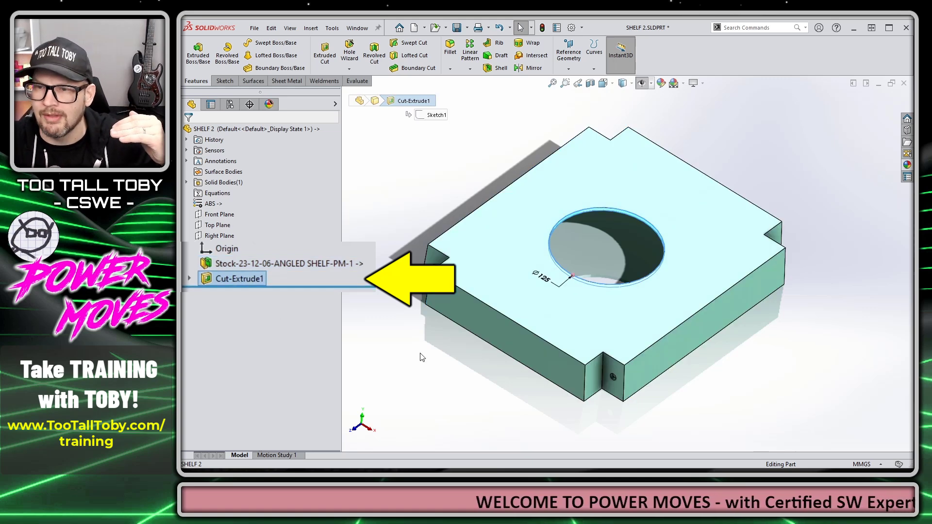
pyautogui.click(428, 380)
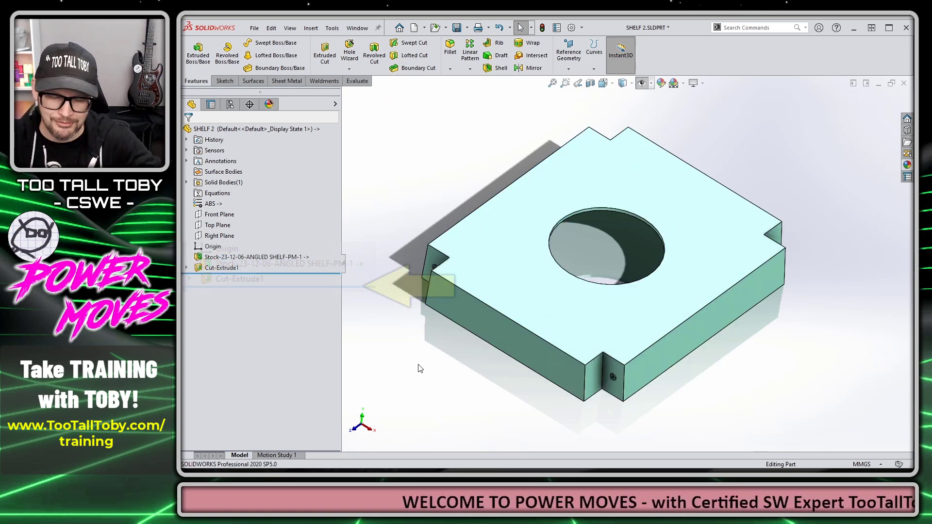
pyautogui.hotkey('ctrl', 'Tab')
pyautogui.moveTo(447, 272)
pyautogui.mouseDown(button='middle')
pyautogui.moveTo(434, 231)
pyautogui.moveTo(440, 278)
pyautogui.mouseUp(button='middle')
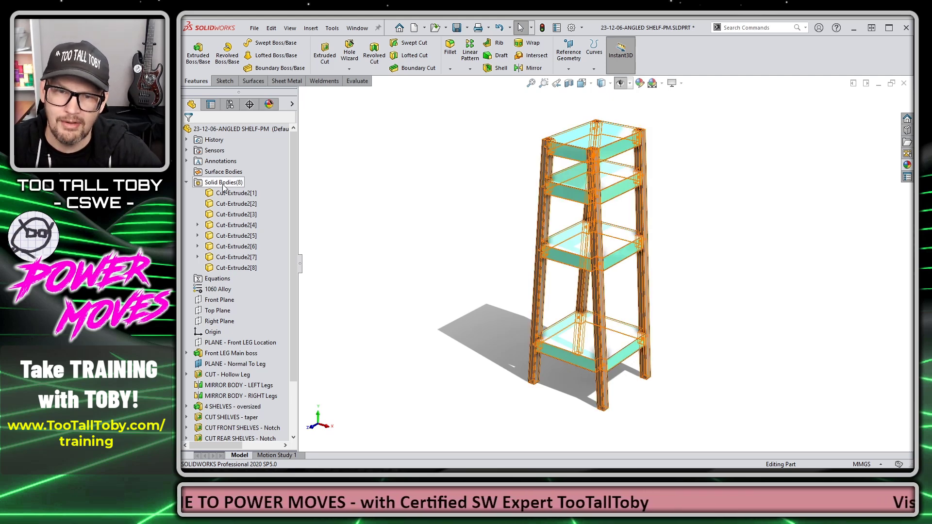
# Check the shelf body's Insert into New Part option and the Insert menu, then start a new document
pyautogui.rightClick(234, 236)
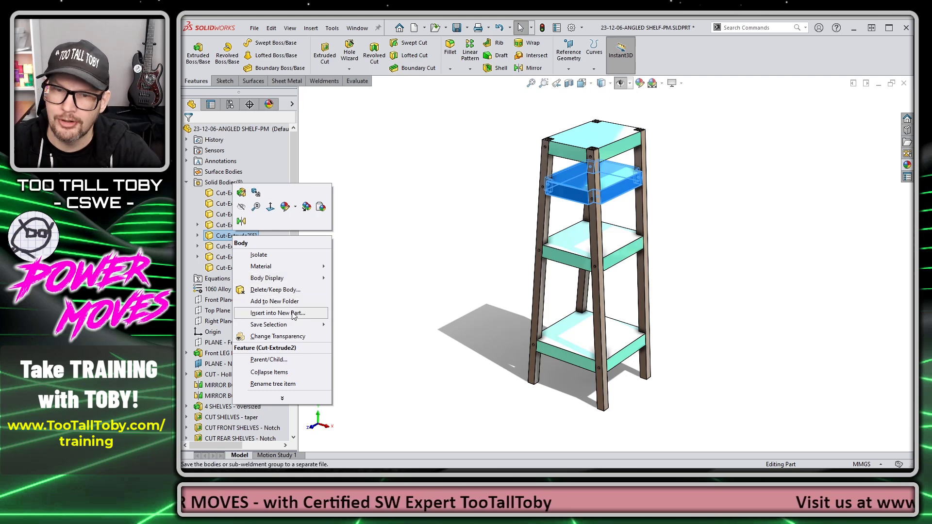
pyautogui.click(422, 173)
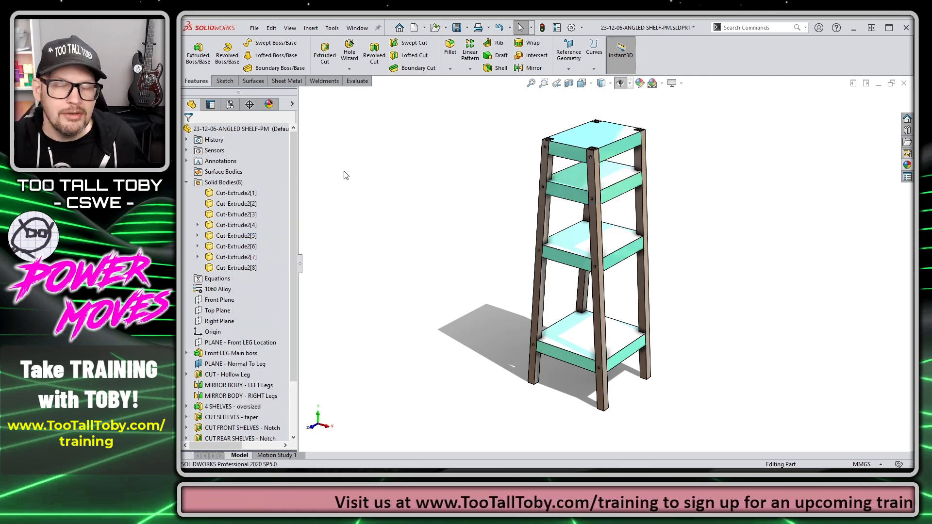
pyautogui.click(311, 28)
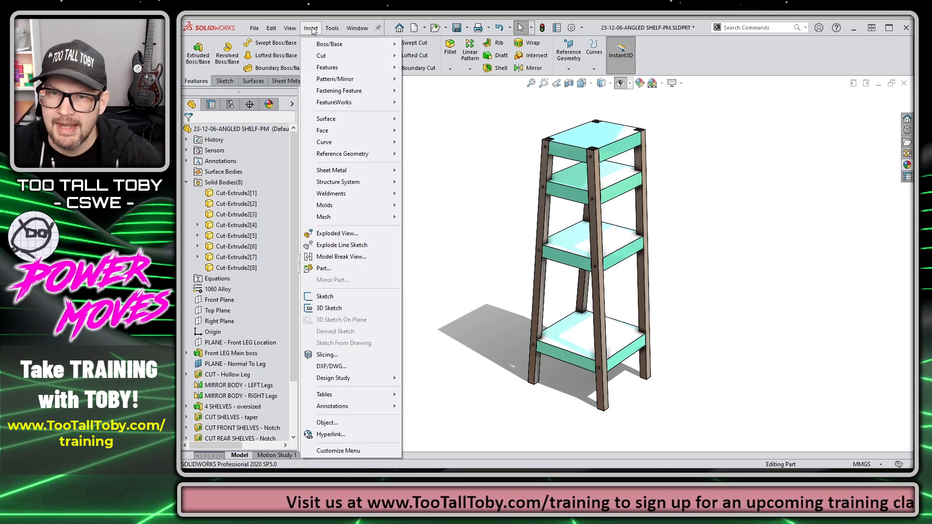
pyautogui.moveTo(328, 67)
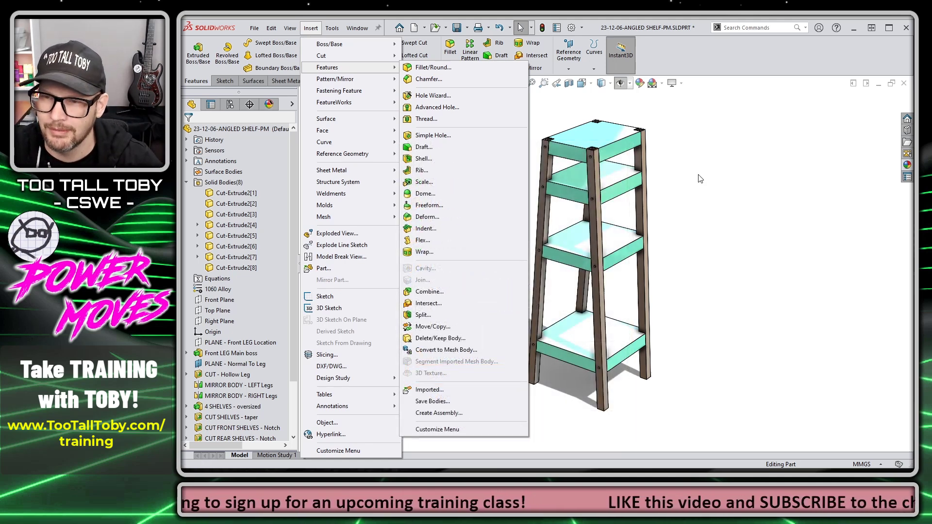
pyautogui.click(702, 176)
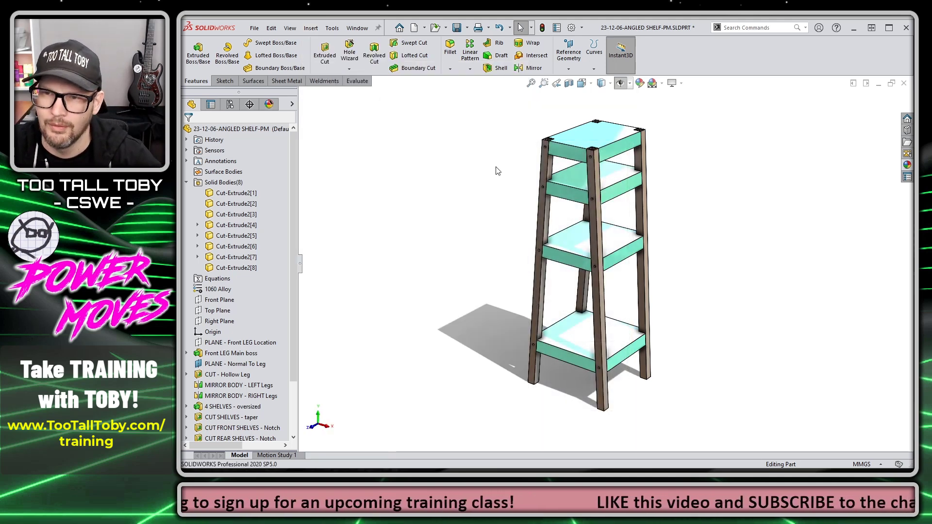
pyautogui.click(418, 29)
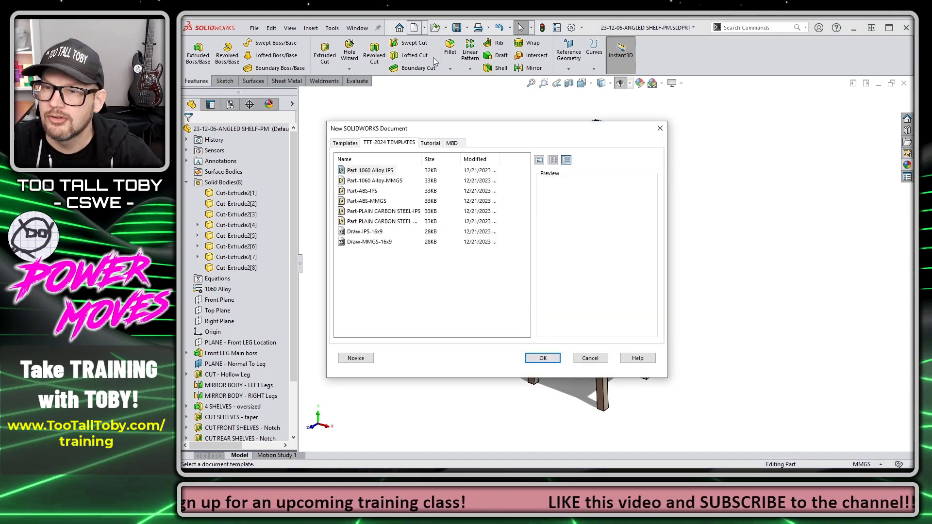
# Create a blank part from the Part-ABS-MMGS template, check Insert > Part, then return to the master
pyautogui.doubleClick(374, 201)
pyautogui.click(311, 27)
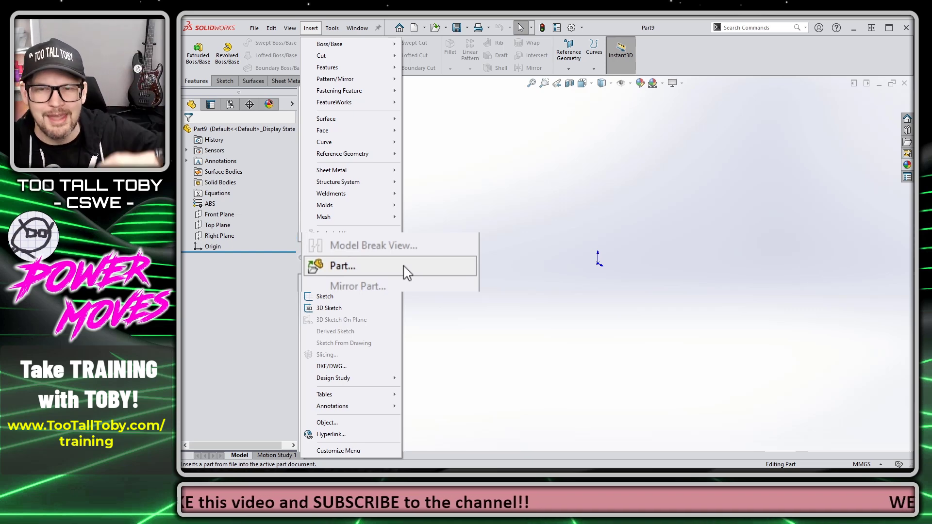
pyautogui.click(534, 209)
pyautogui.hotkey('ctrl', 'Tab')
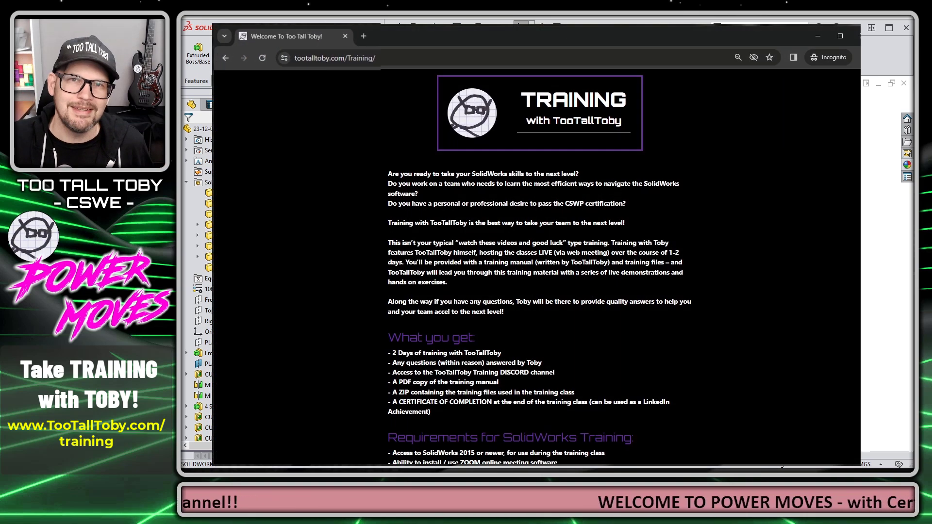
# Open the Advanced SW Part Design class from the training page's Available Classes list
pyautogui.scroll(-5, 540, 288)
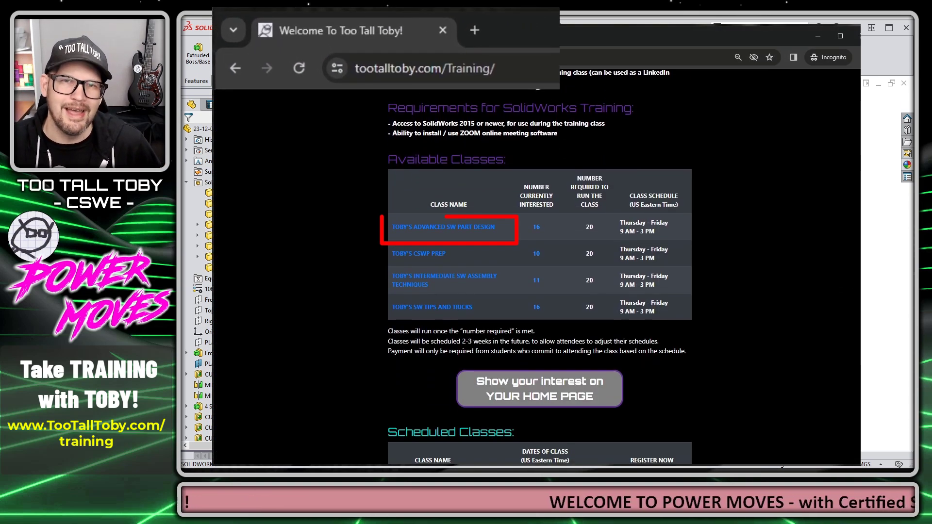
pyautogui.click(470, 236)
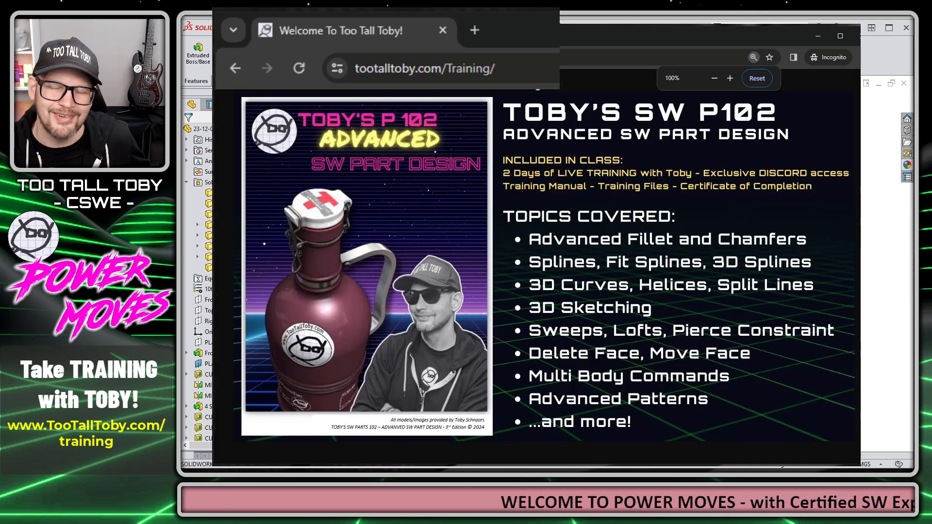